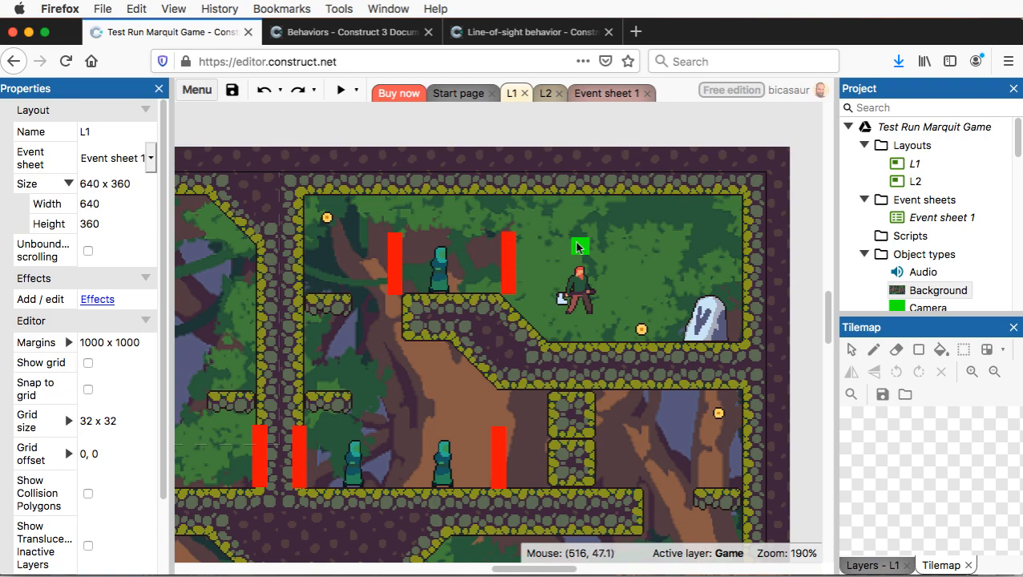
Compare the L1 and L2 layouts by switching between them, finishing on L1
click(546, 93)
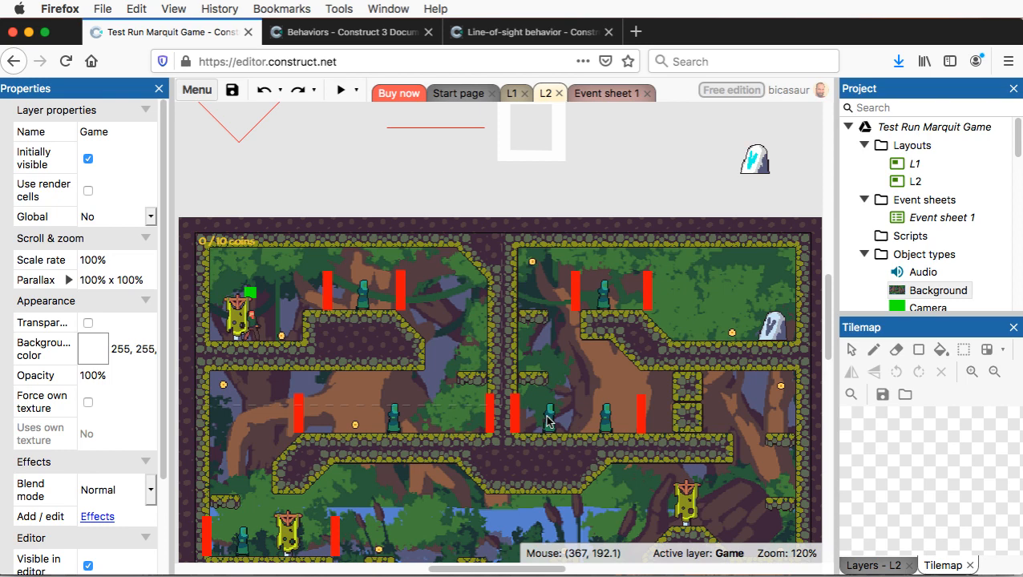
click(511, 94)
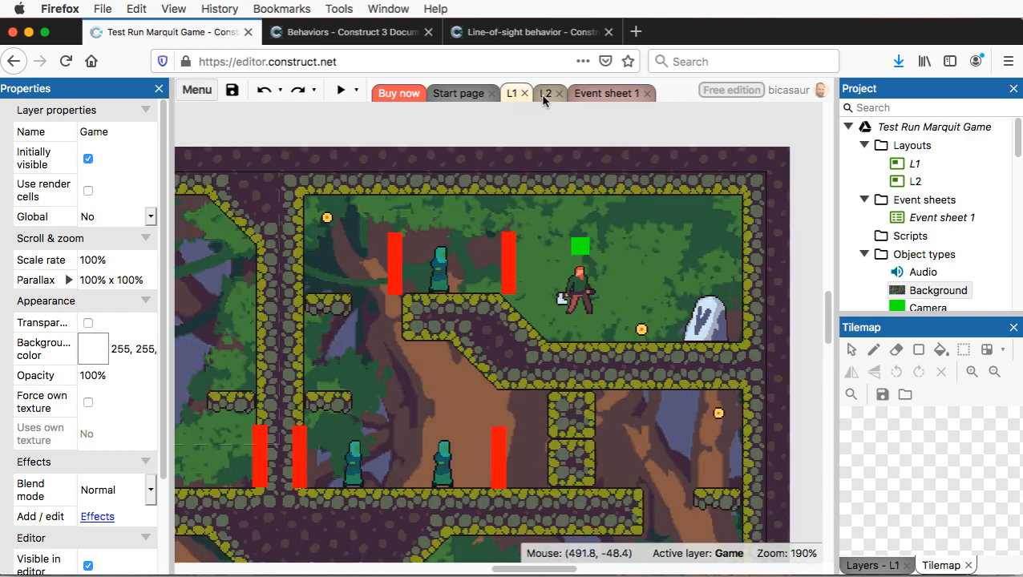
click(546, 93)
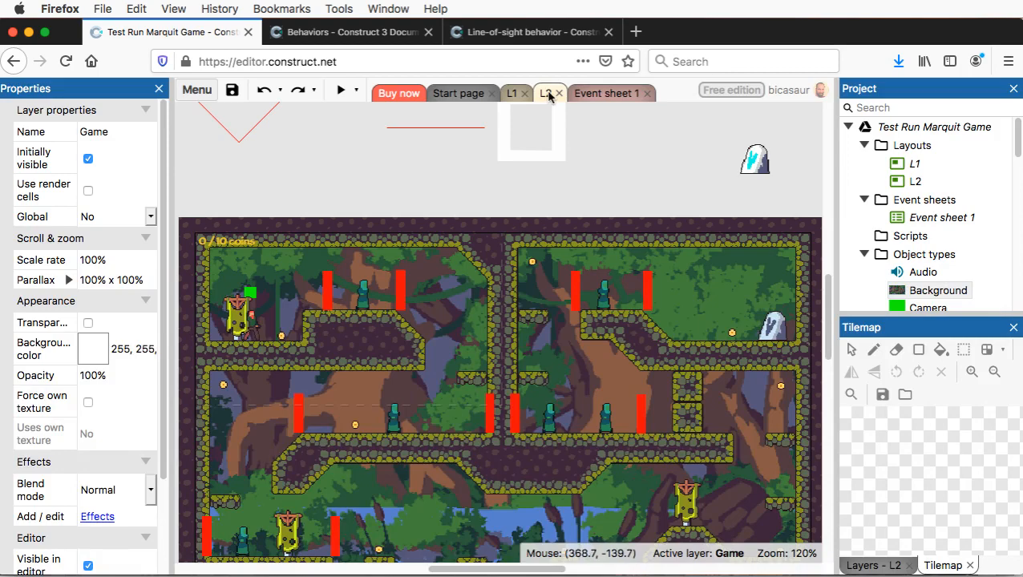
click(511, 95)
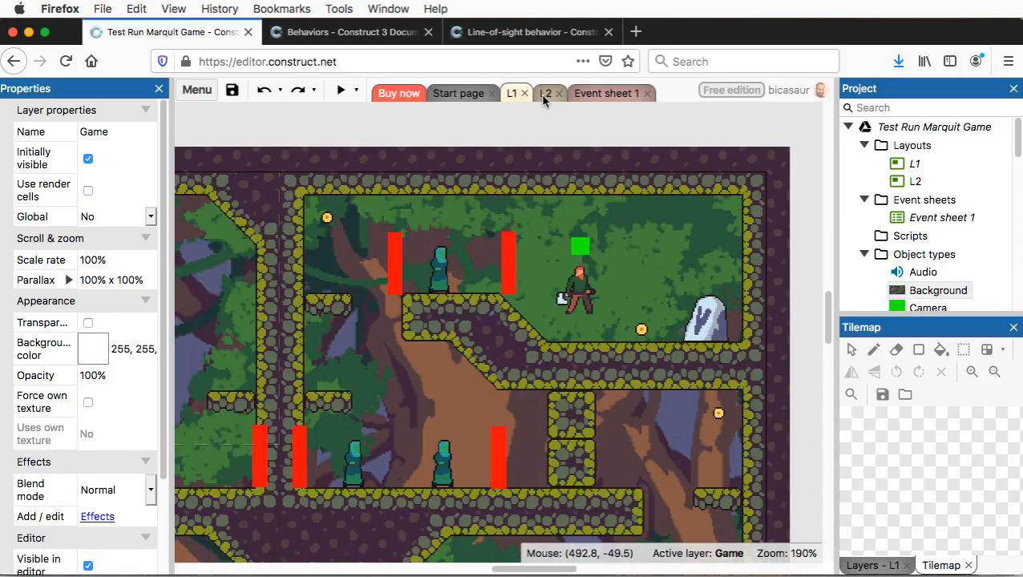
click(545, 94)
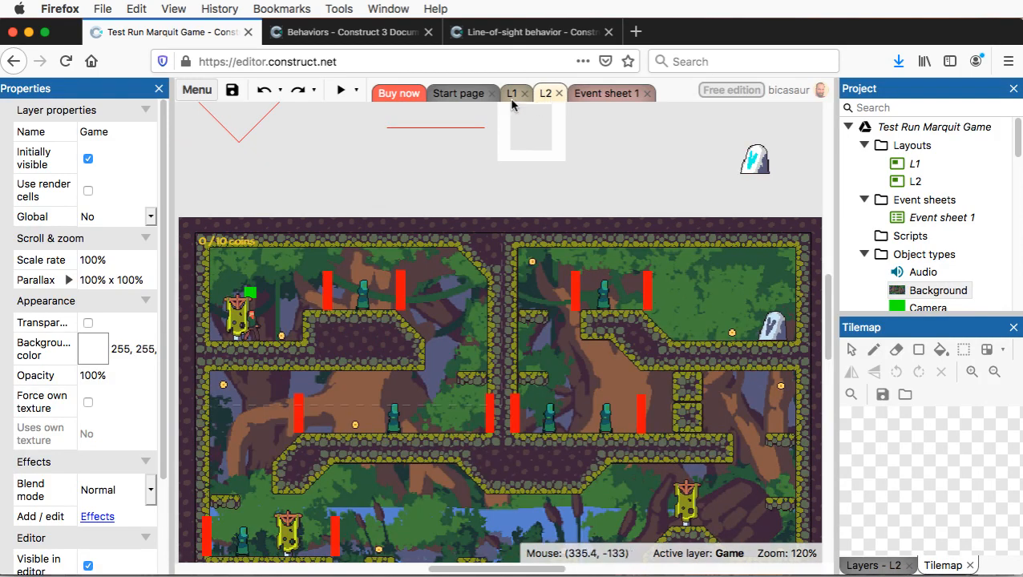
click(512, 95)
click(546, 94)
click(336, 96)
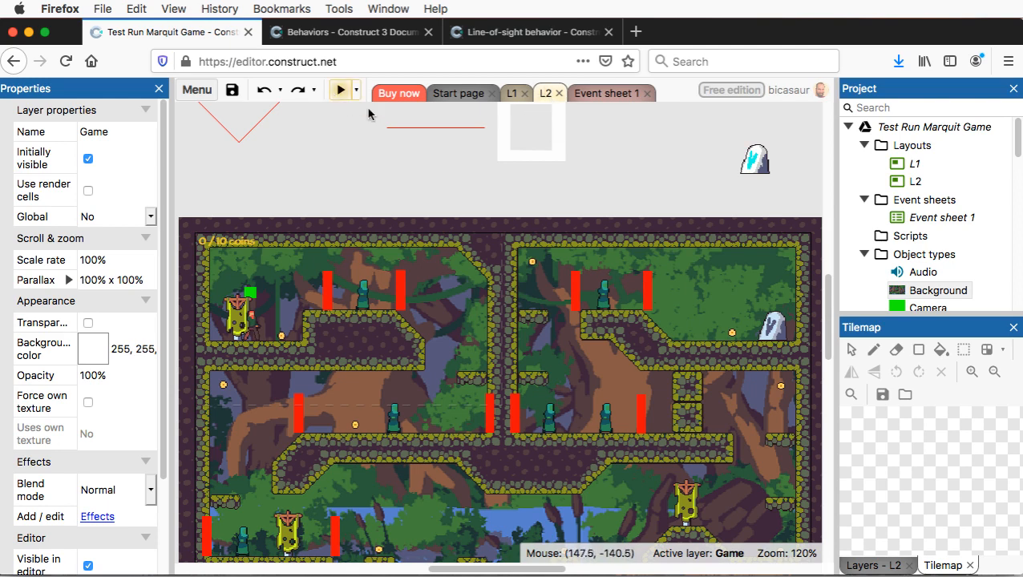
click(511, 95)
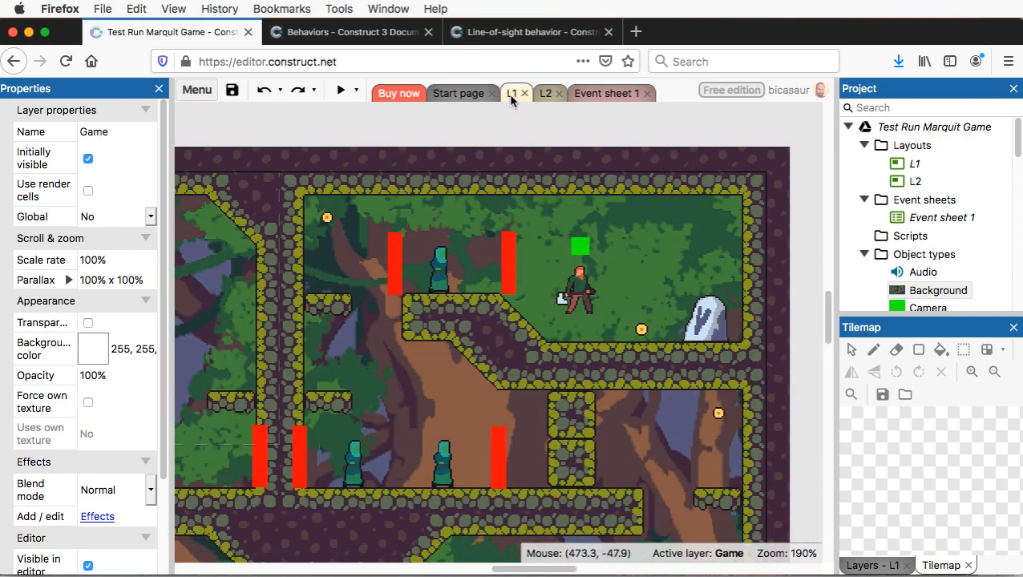
Preview L1, walk the player through the nearby coin and portal into the second level to check the coin counter, and close the preview
click(340, 91)
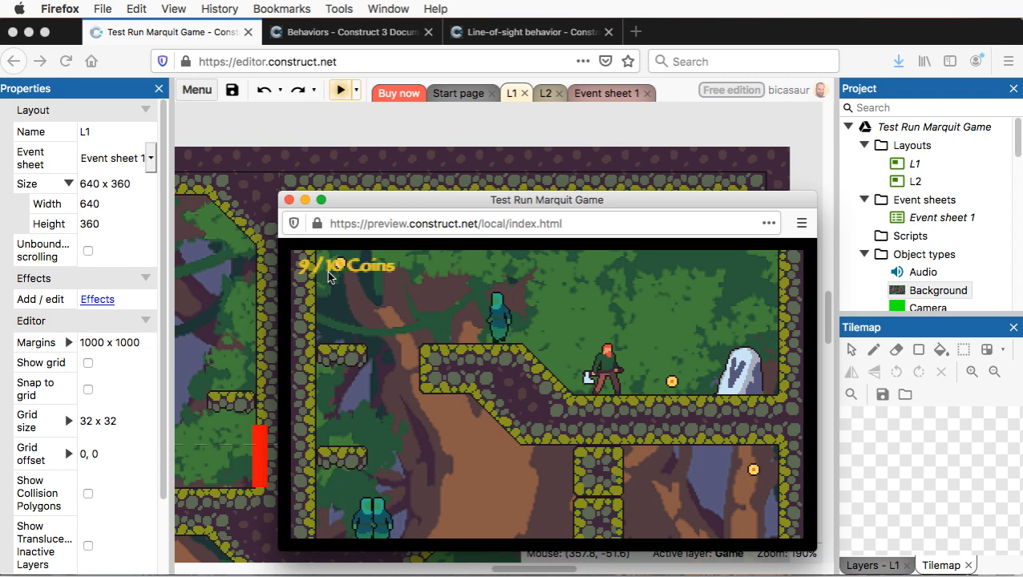
key(Right)
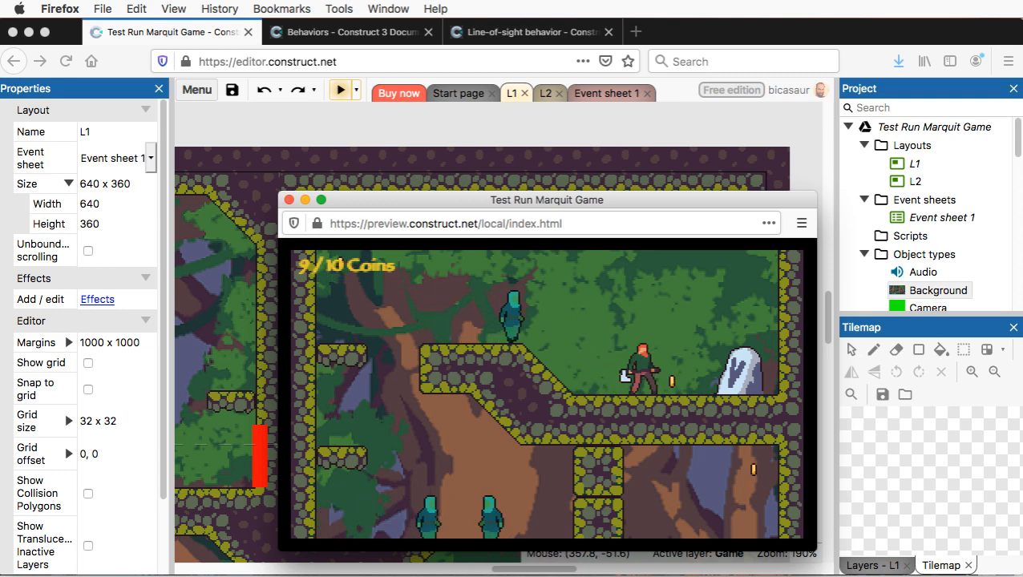
key(Right)
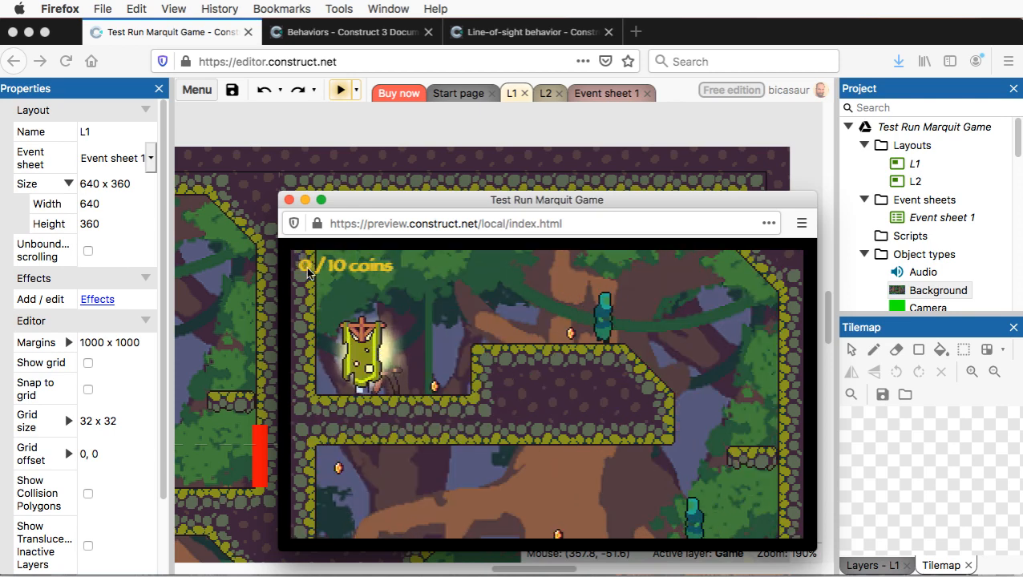
key(Right)
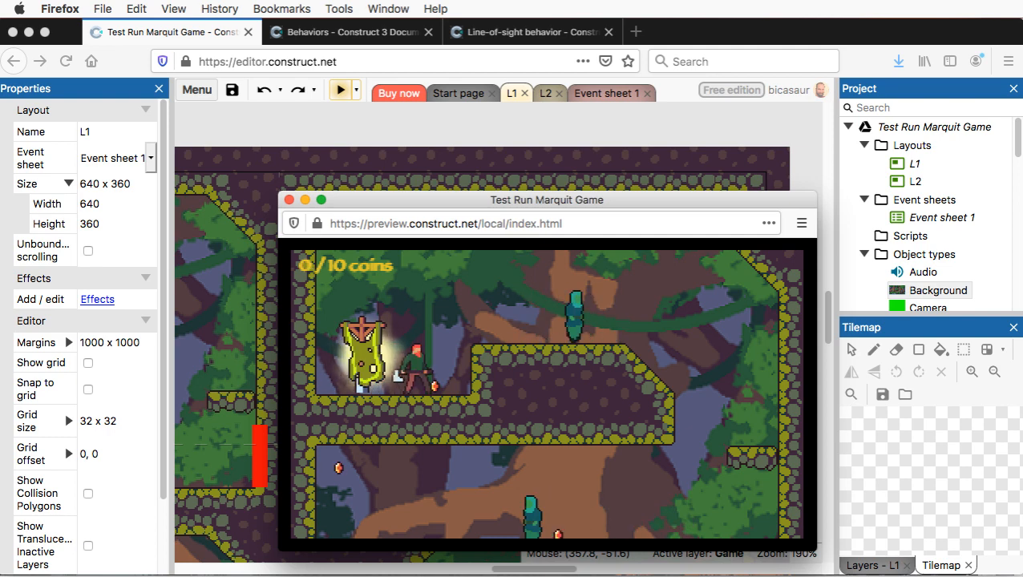
key(Right)
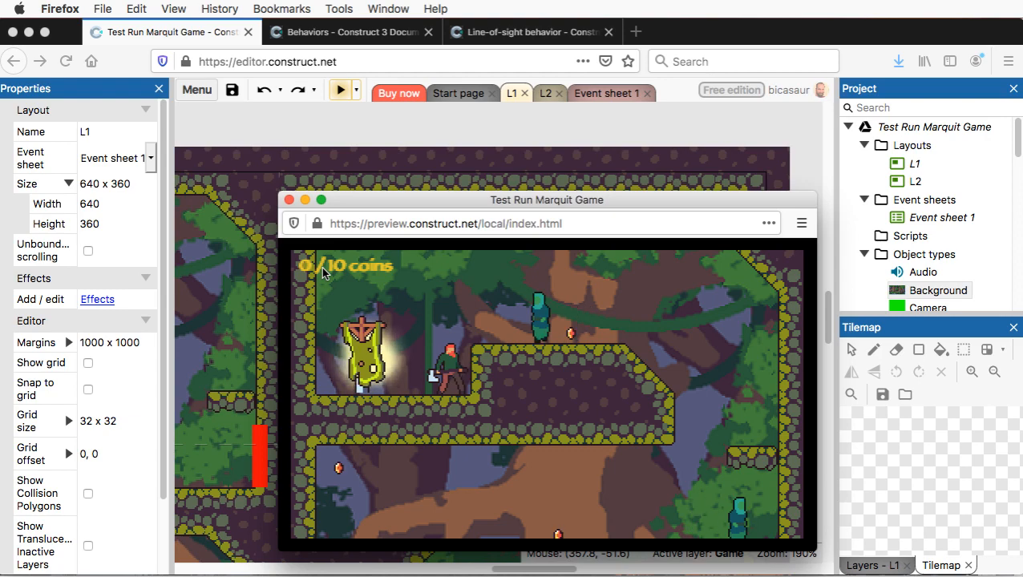
click(289, 201)
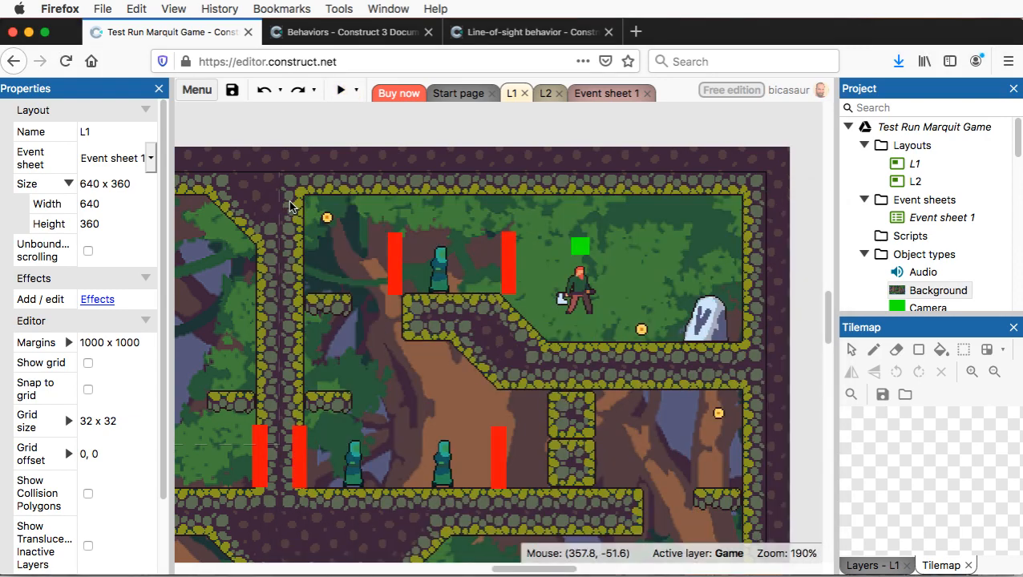
Examine the coin display event in Event sheet 1 and compare the UIDs of the UIcoinDisplay instances on L1 and L2
click(613, 95)
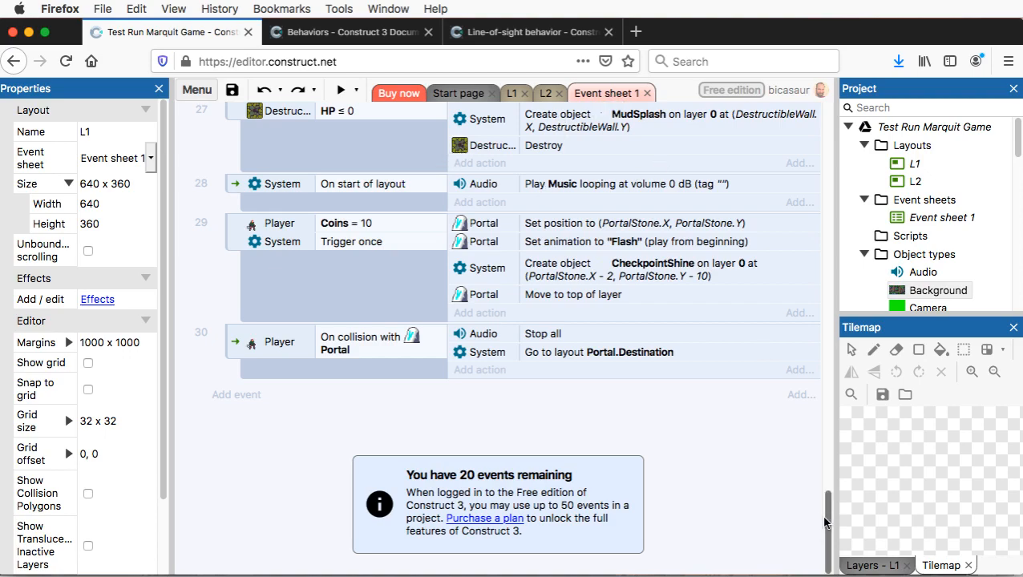
drag(828, 525, 825, 205)
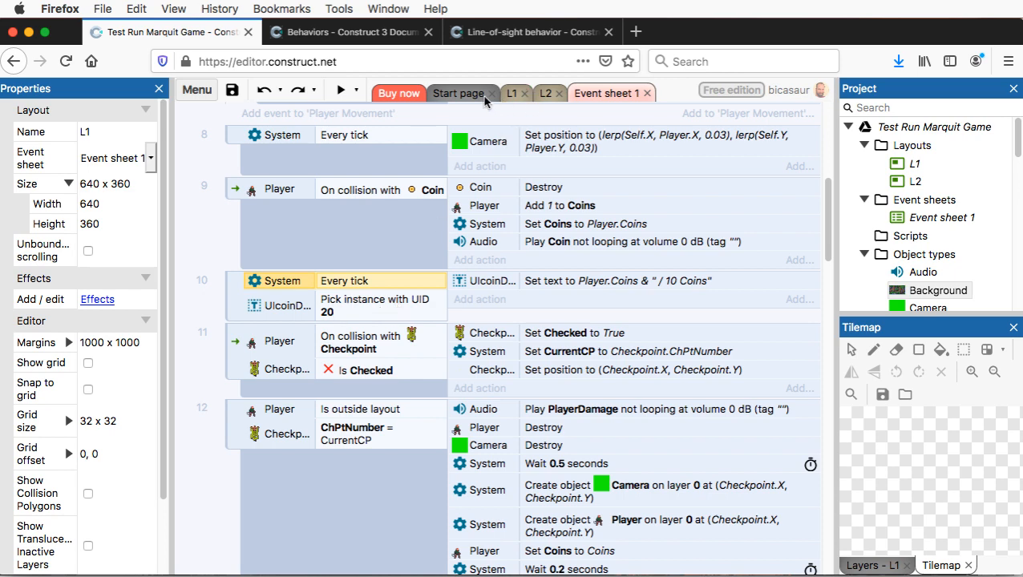
click(511, 98)
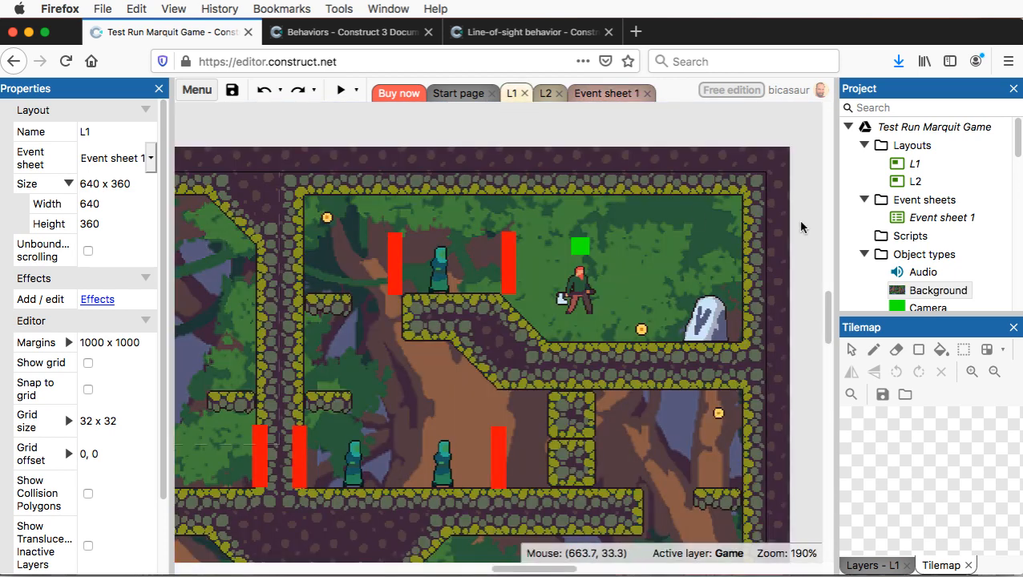
scroll(441, 228, left, 10)
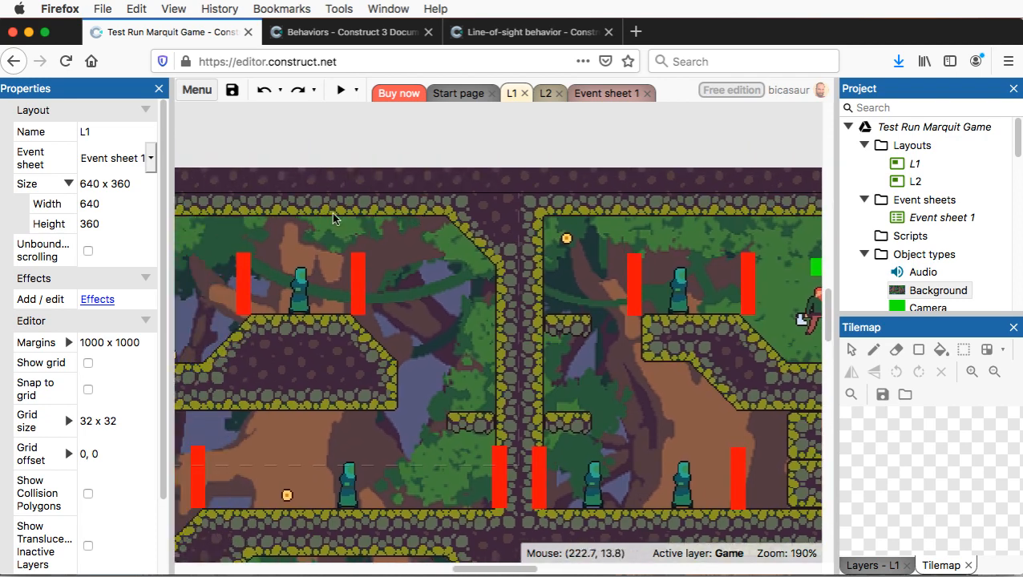
scroll(321, 217, left, 3)
scroll(321, 217, up, 1)
click(270, 229)
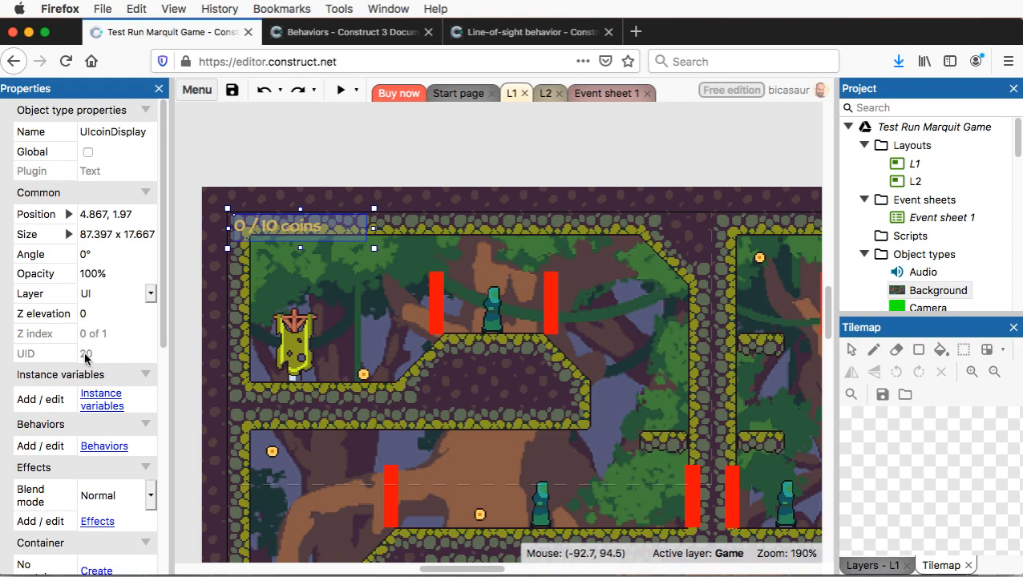
click(546, 93)
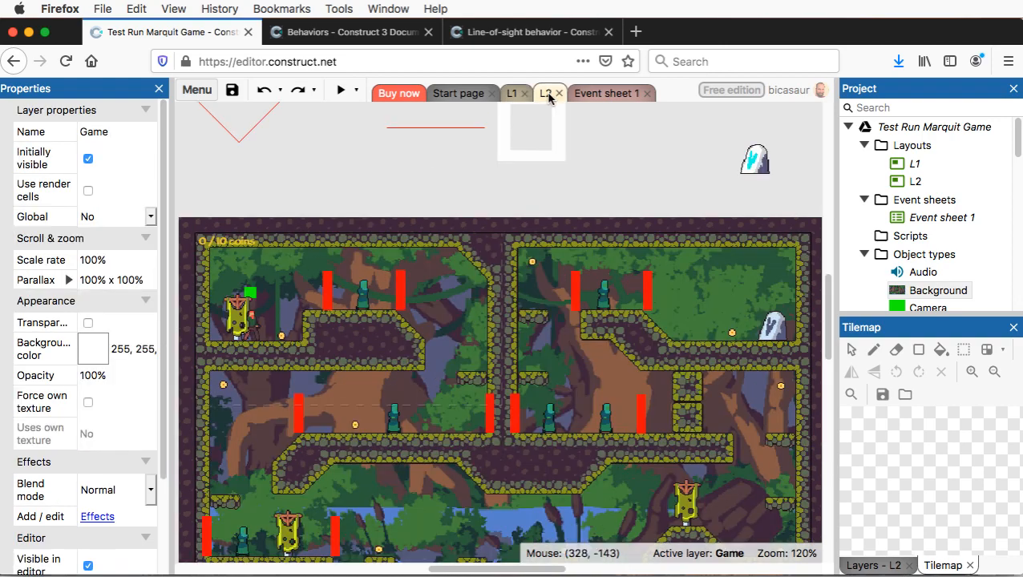
click(236, 243)
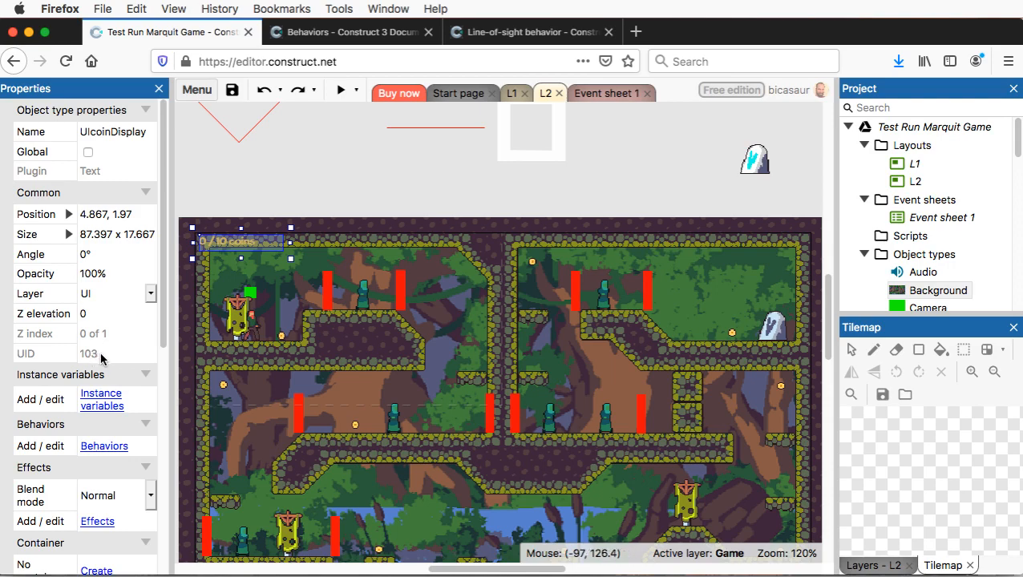
Delete the "Pick instance with UID 20" condition from the every-tick coin display event in Event sheet 1
click(616, 97)
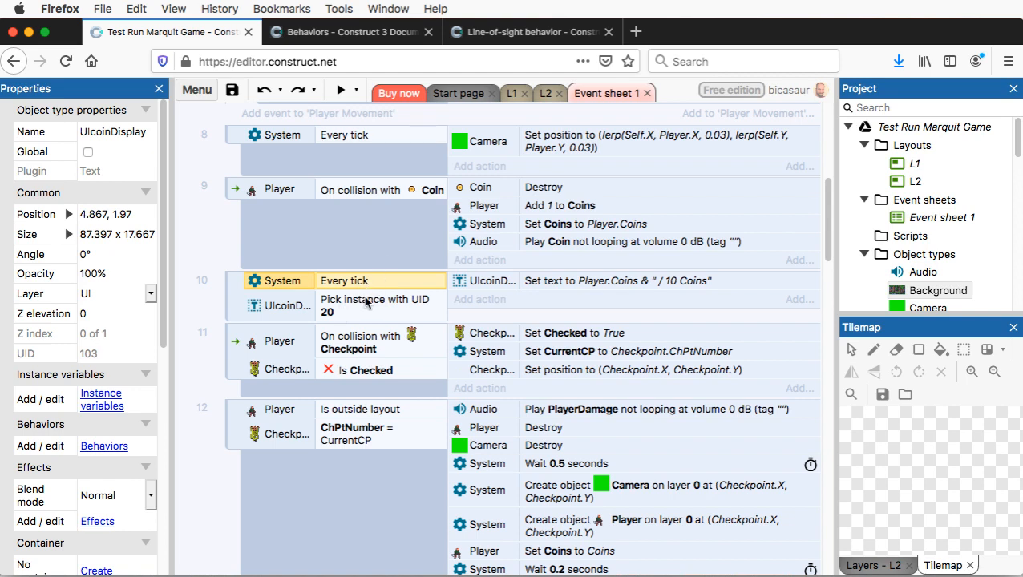
click(294, 317)
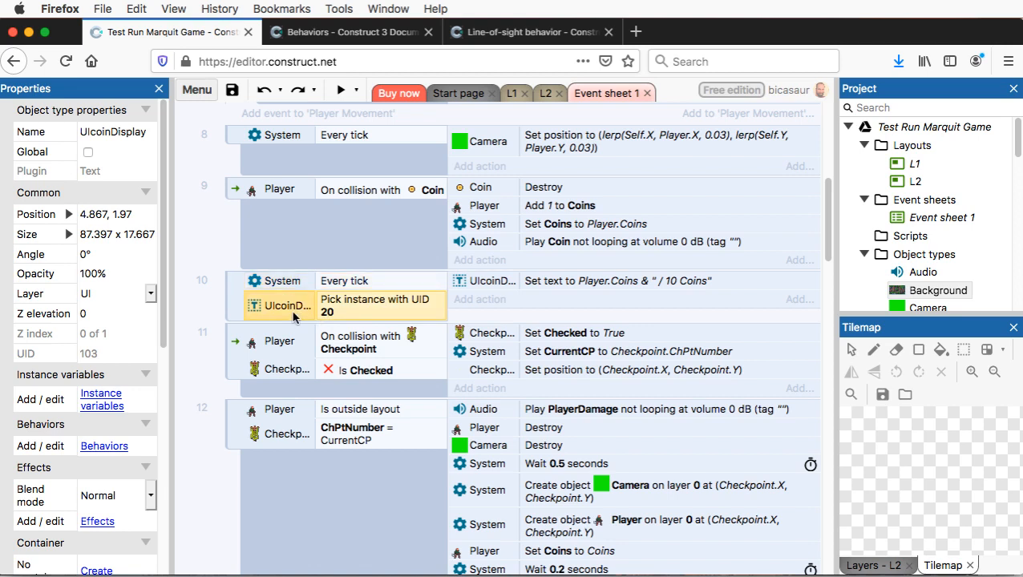
right_click(283, 315)
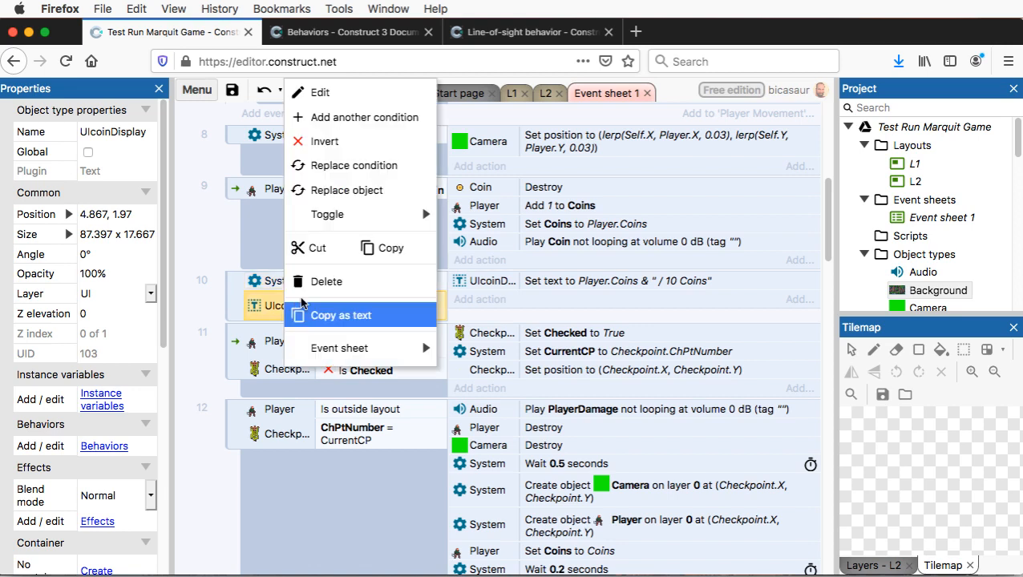
click(320, 284)
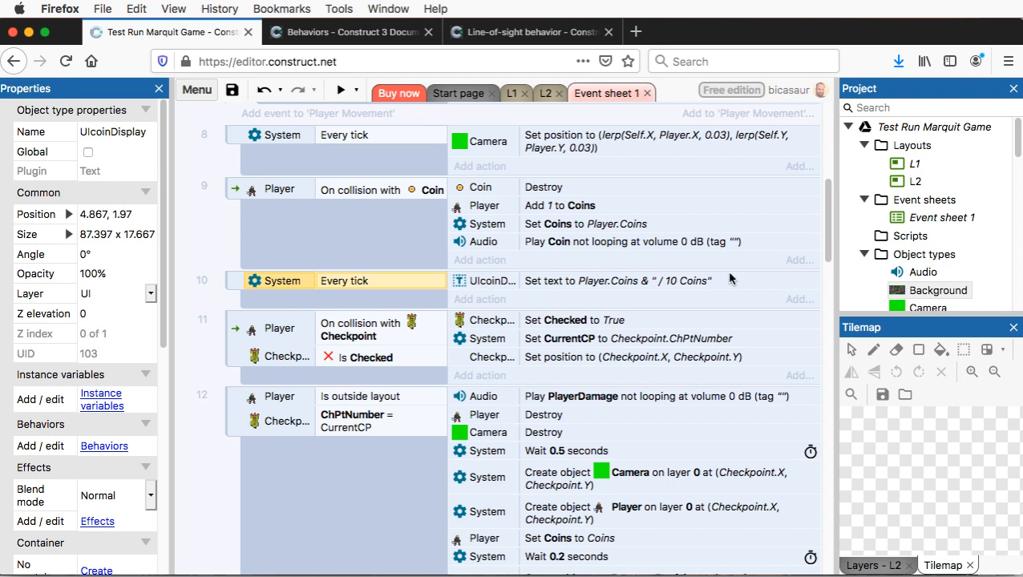
scroll(890, 233, down, 8)
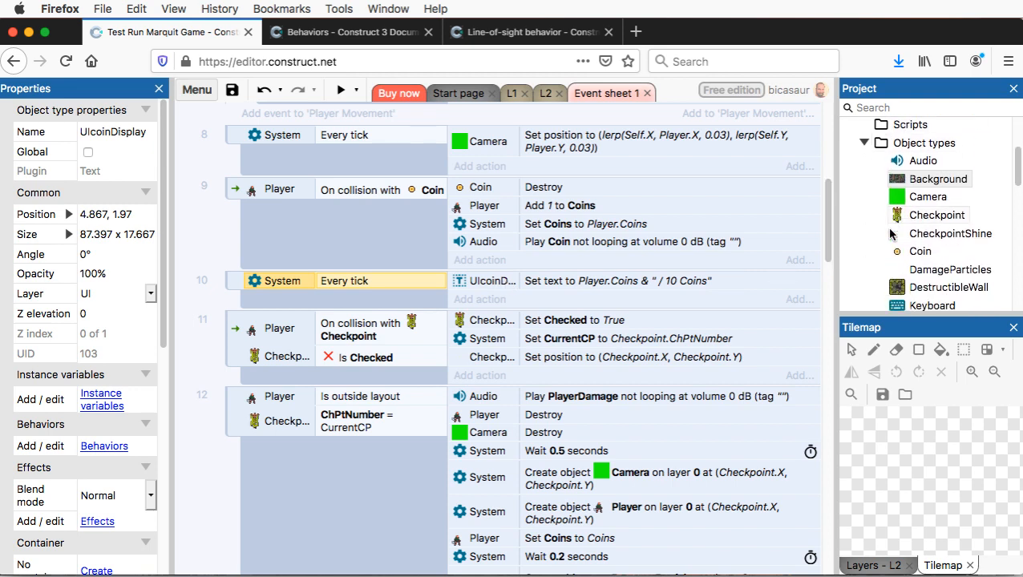
scroll(890, 234, down, 5)
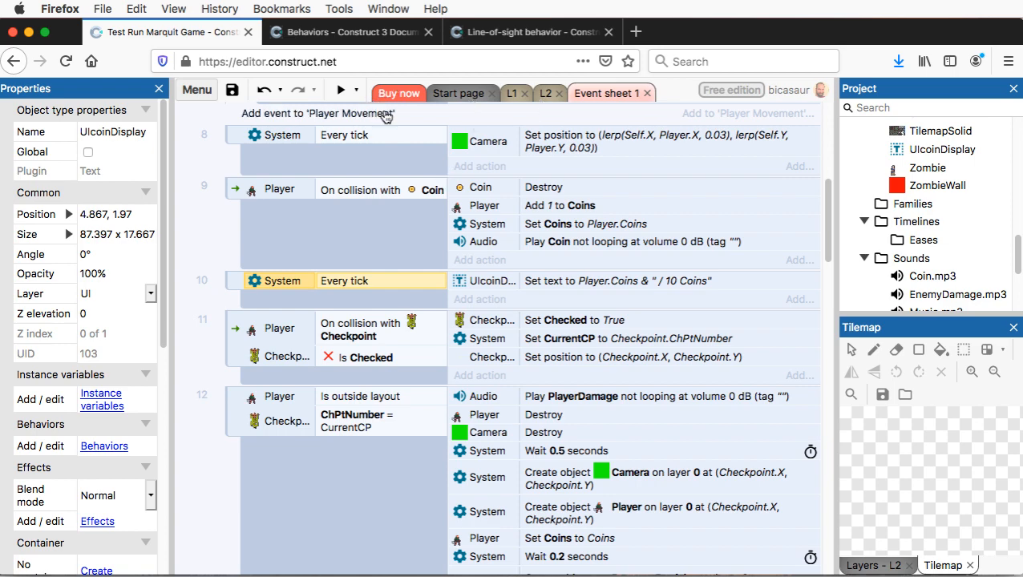
scroll(441, 193, up, 5)
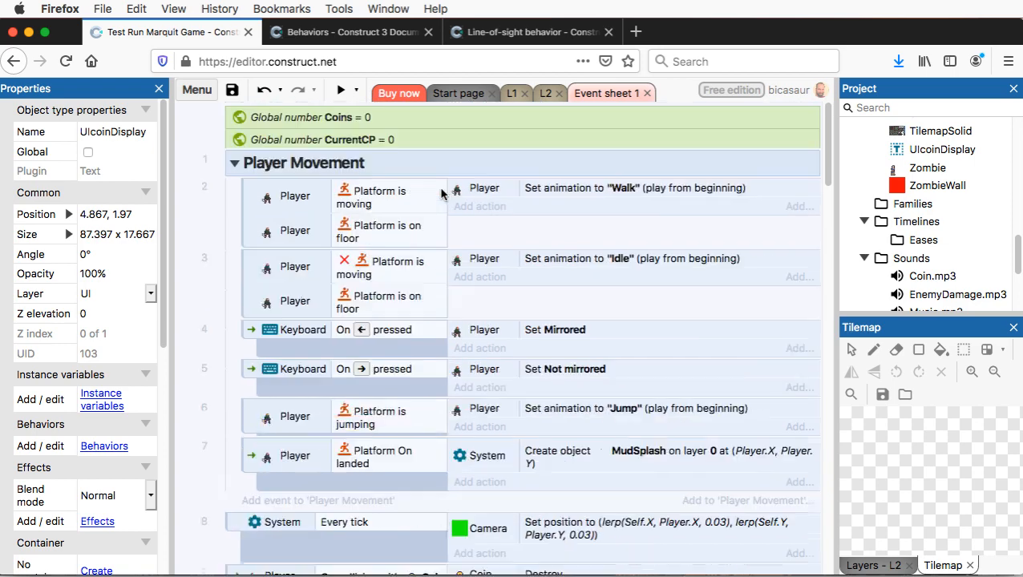
Preview L1 again, walk the player through the portal to test the coin counter in the second level, and close the preview
click(512, 94)
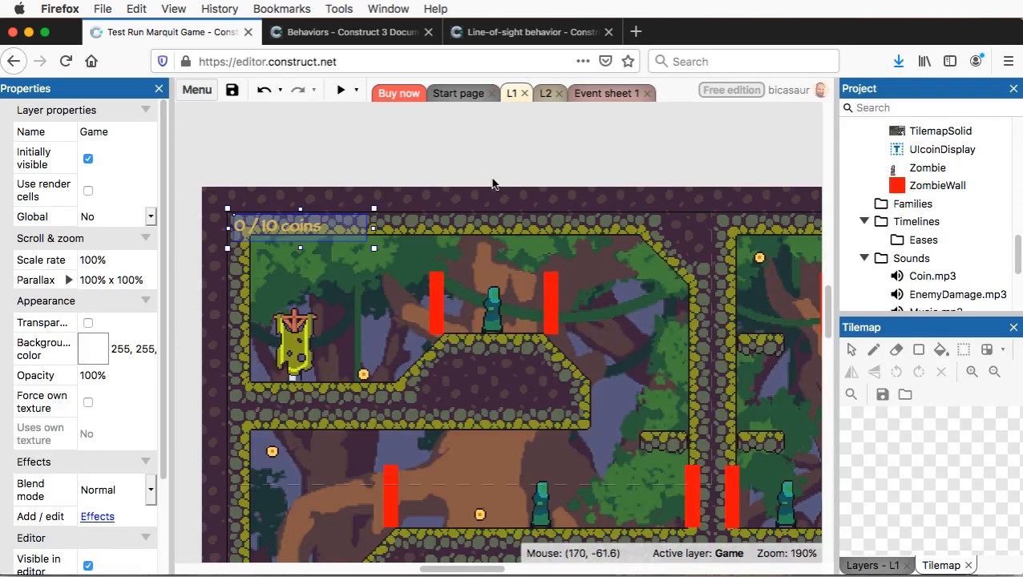
scroll(589, 238, right, 5)
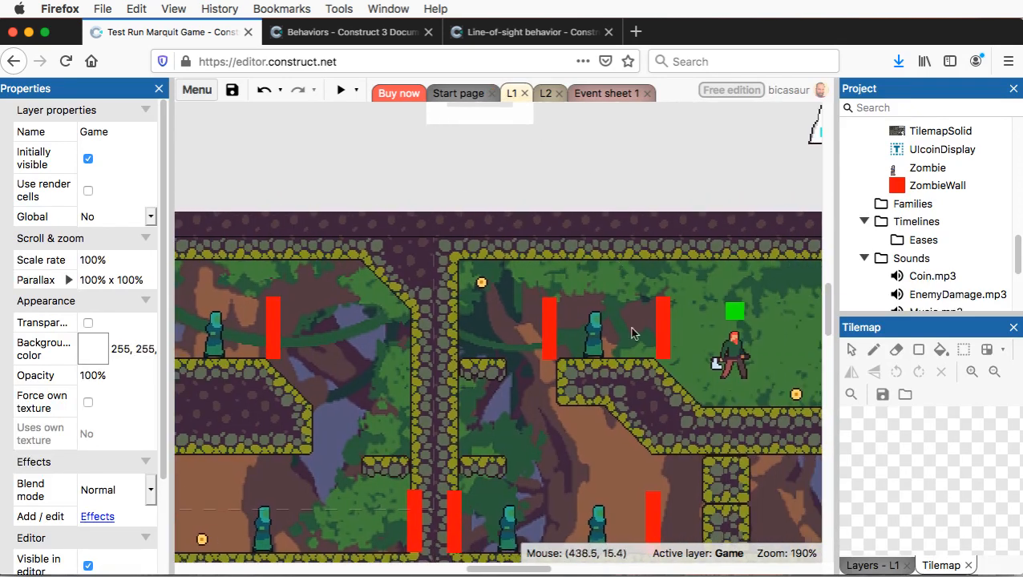
scroll(630, 327, right, 2)
scroll(631, 327, down, 1)
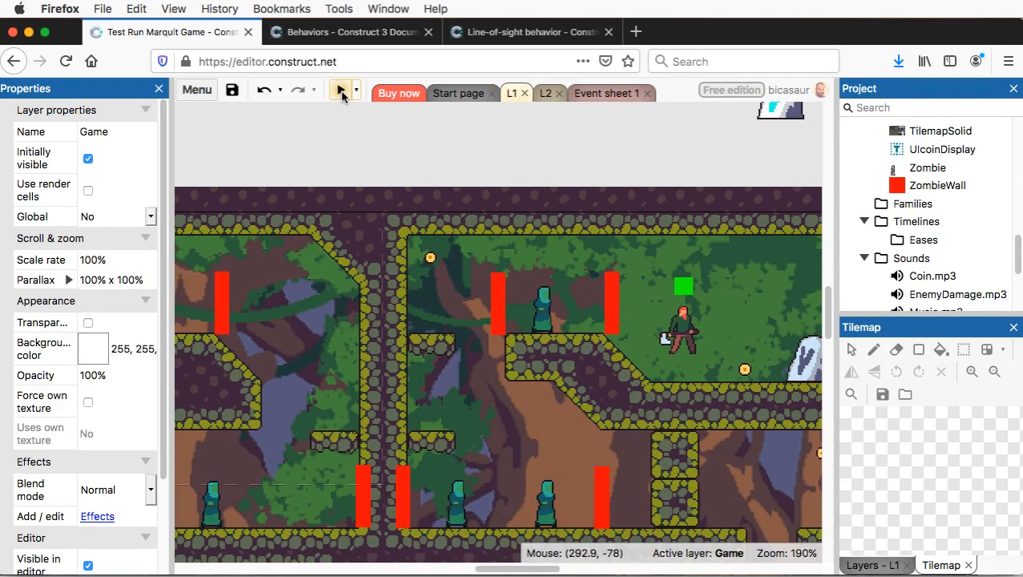
click(341, 93)
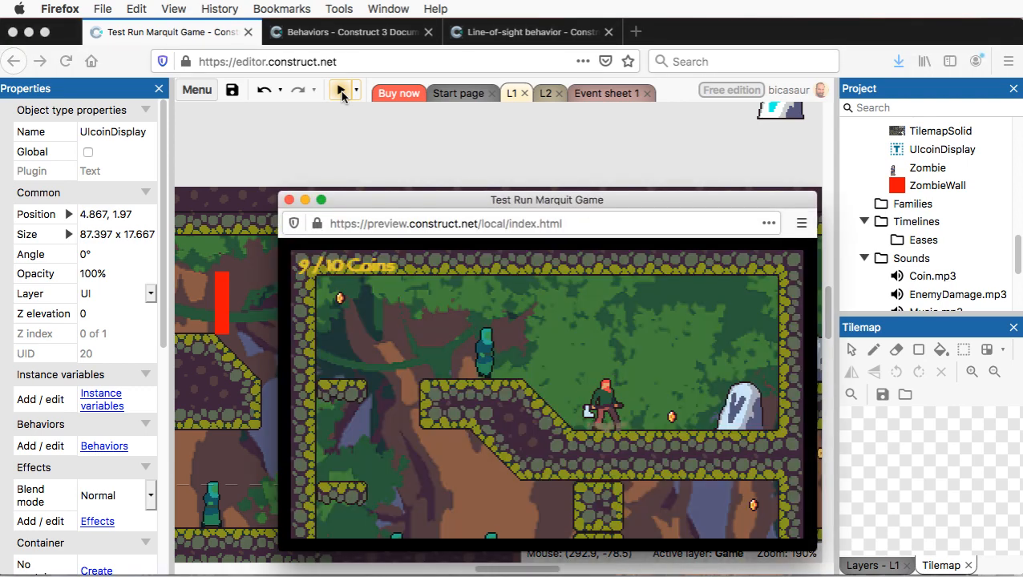
key(Right)
key(Right)
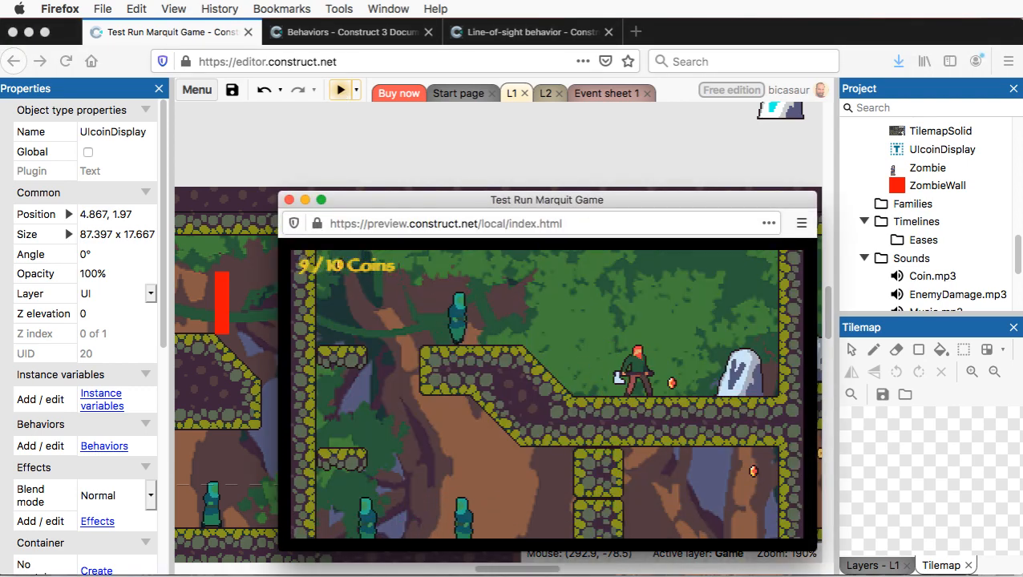
key(Right)
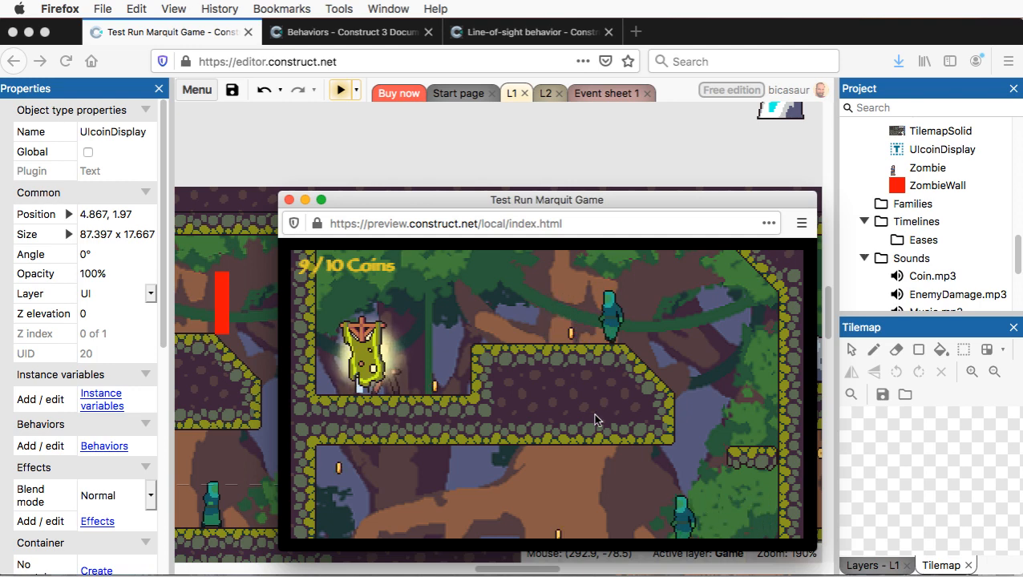
click(288, 200)
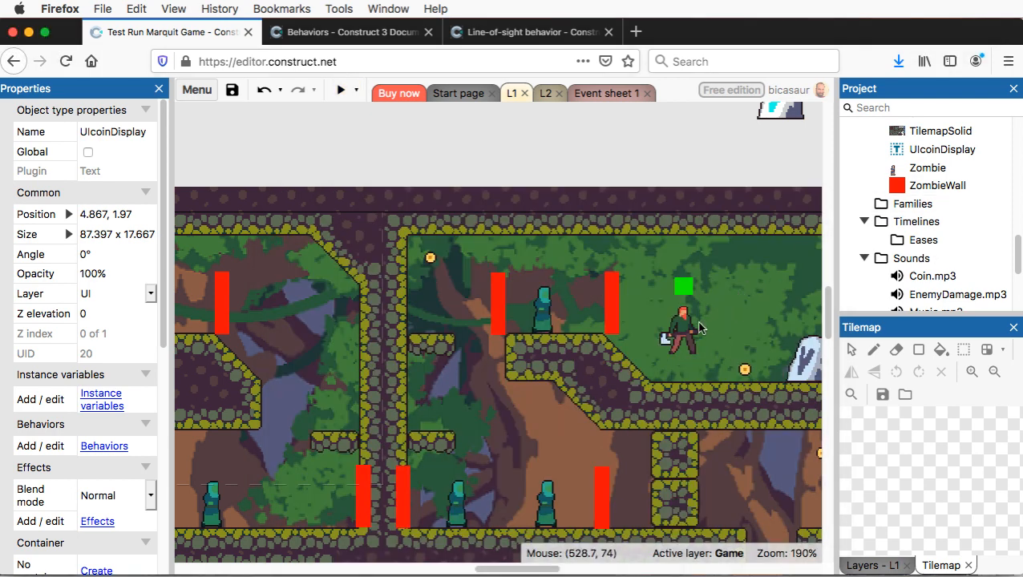
Set the Player's Coins instance variable to 0 on layout L1
click(688, 349)
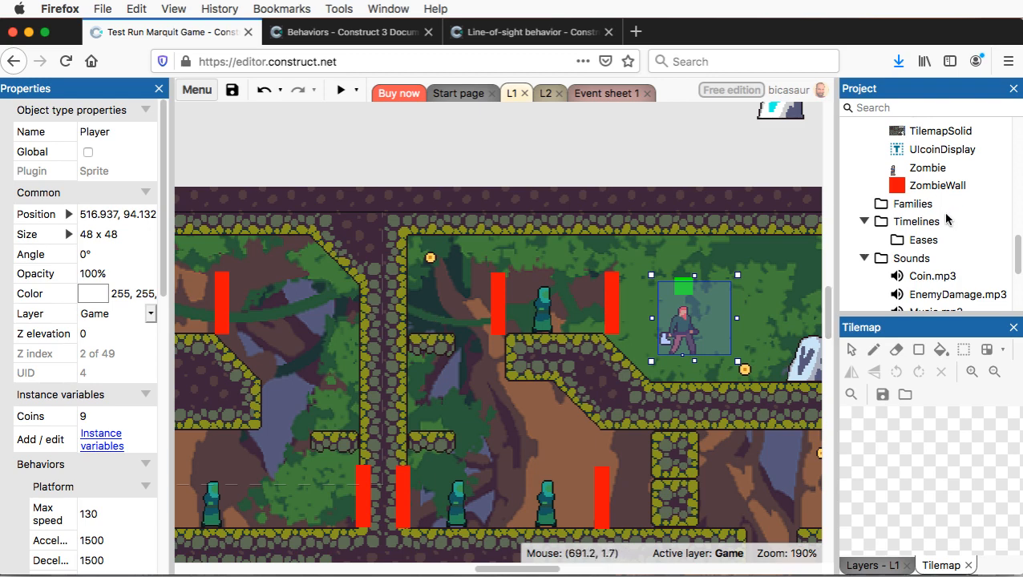
scroll(937, 226, up, 1)
scroll(937, 227, up, 4)
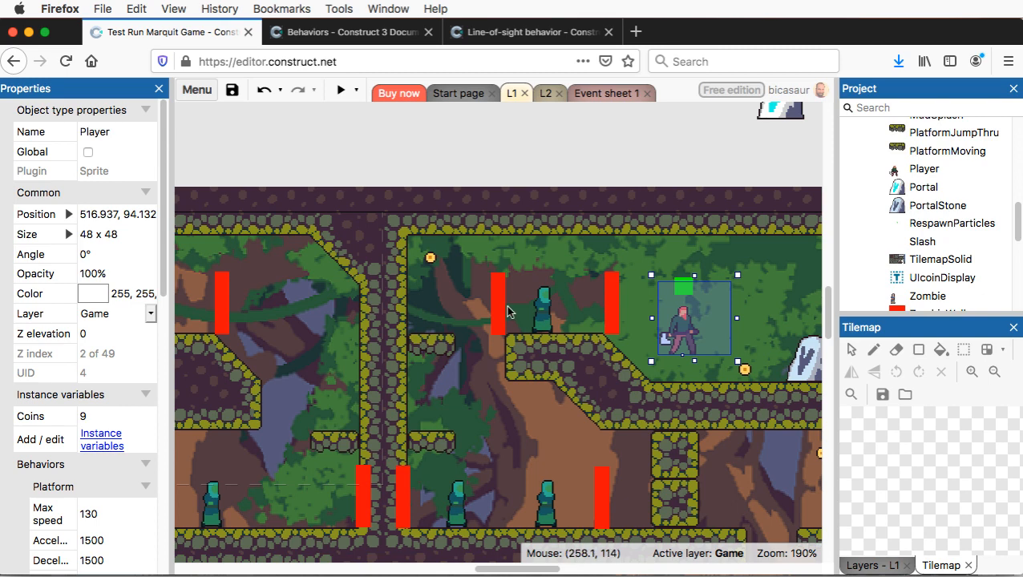
click(933, 169)
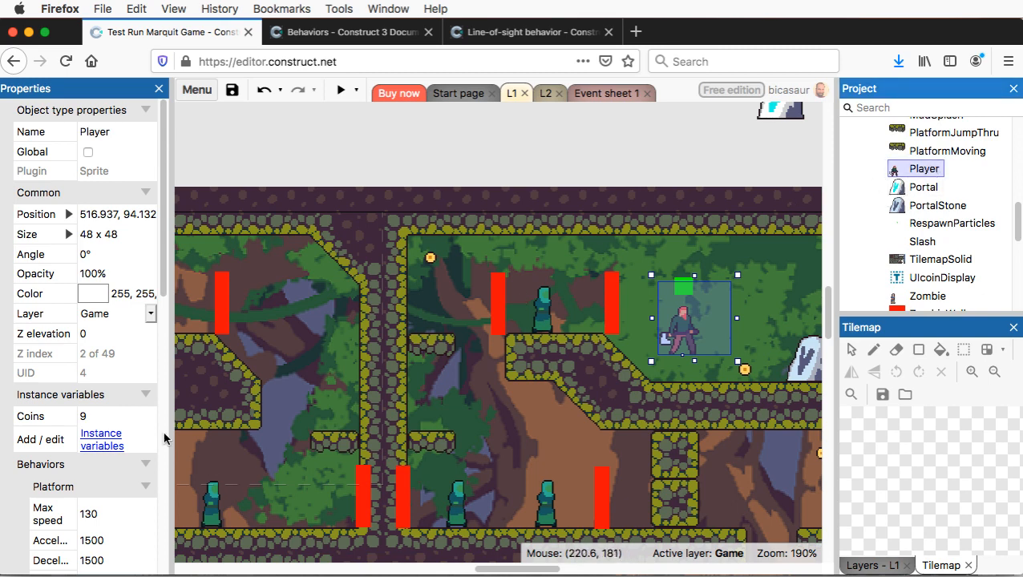
click(95, 417)
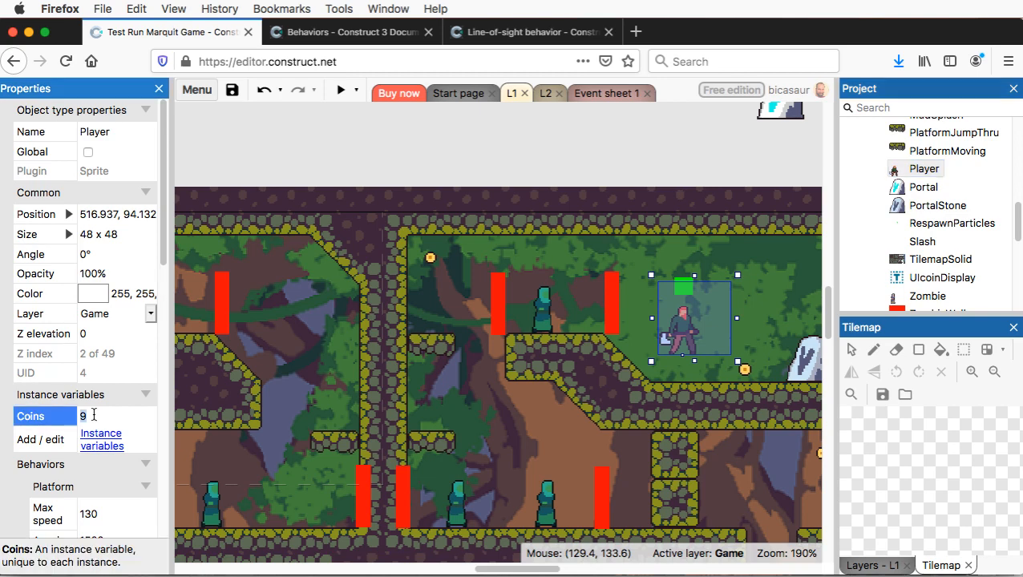
click(14, 446)
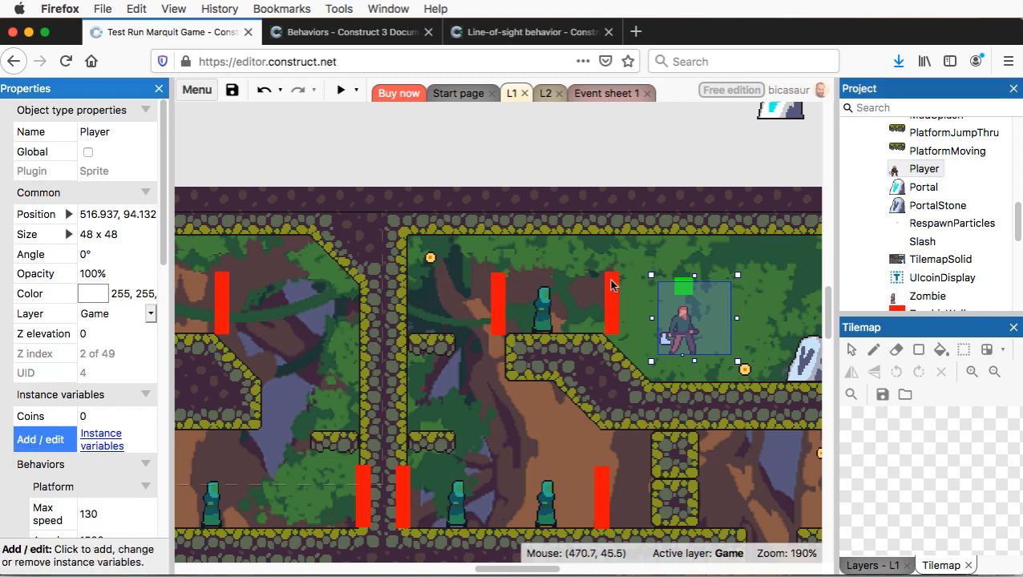
Move the Player back to the start of L1, beside the first checkpoint banner, at about (63, 112)
scroll(672, 340, right, 2)
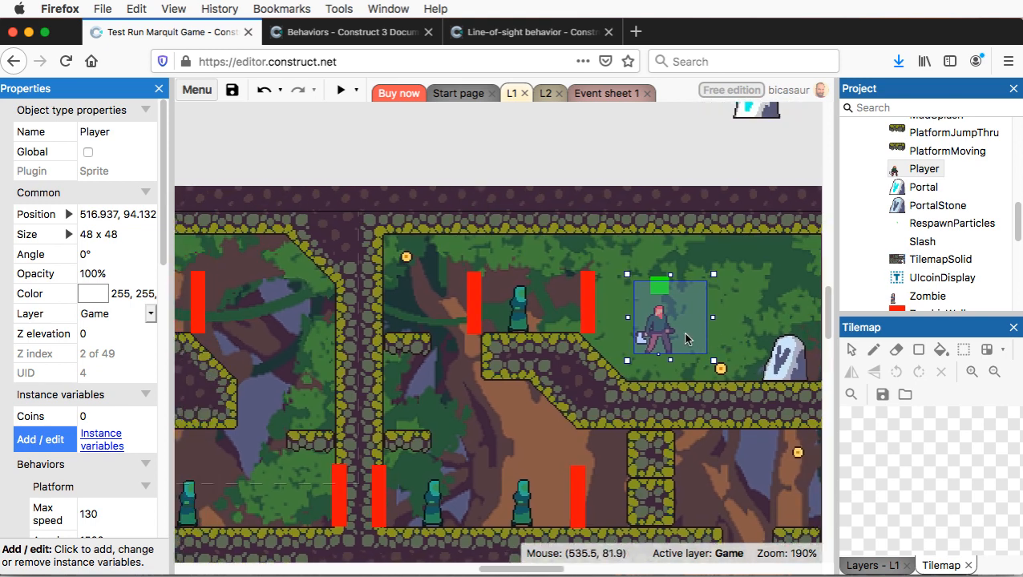
scroll(676, 341, left, 1)
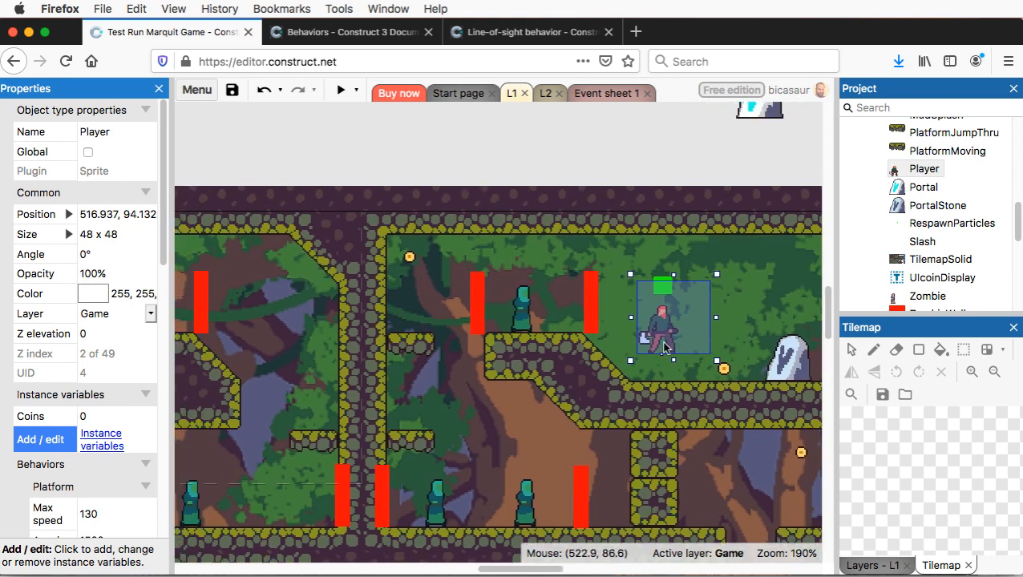
drag(662, 337, 287, 191)
scroll(286, 191, left, 10)
scroll(286, 191, up, 2)
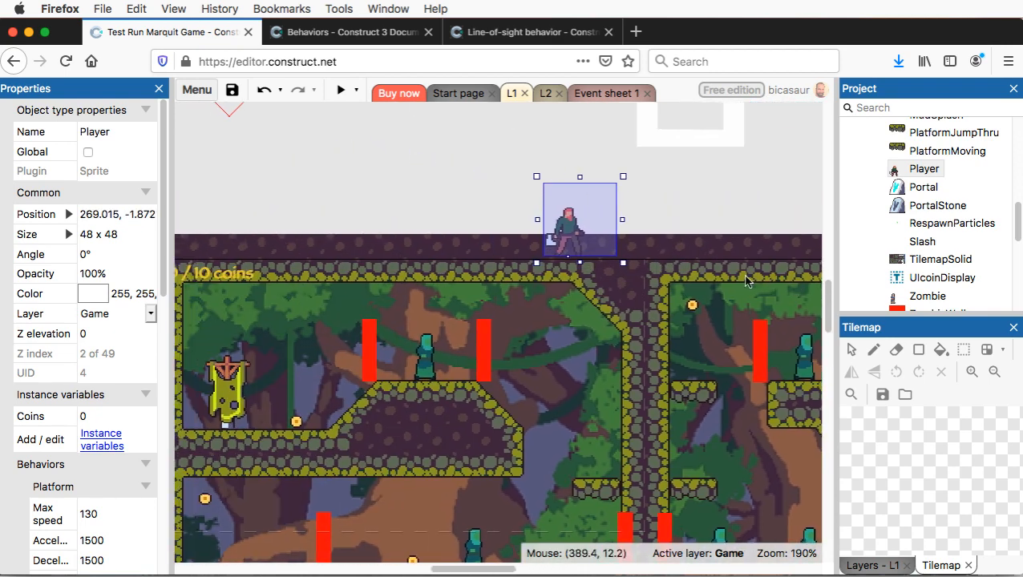
drag(564, 232, 255, 403)
Move the green Camera object to just above the Player at the start of L1, at about (64, 62)
scroll(255, 403, right, 8)
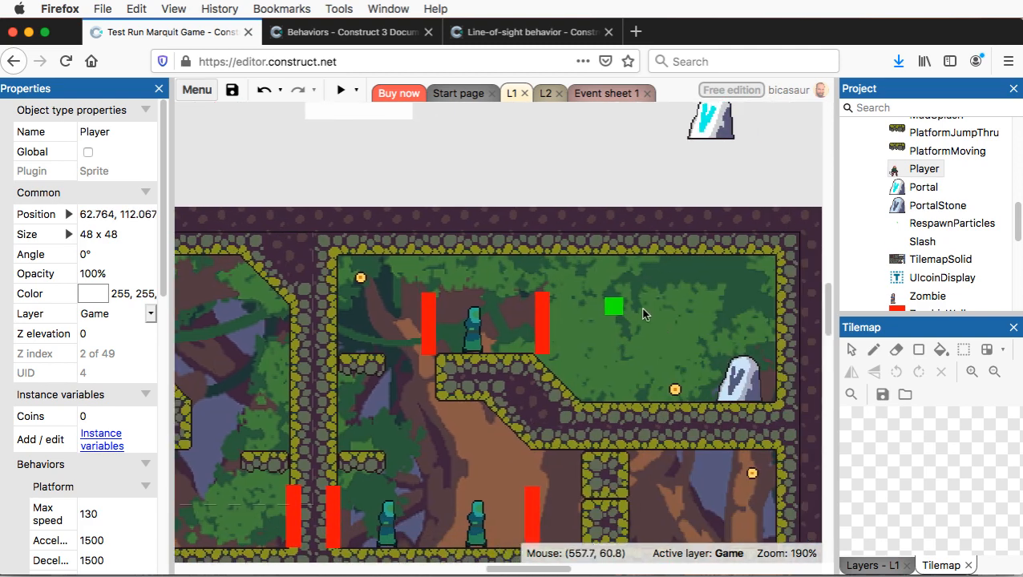
click(617, 309)
drag(369, 250, 244, 166)
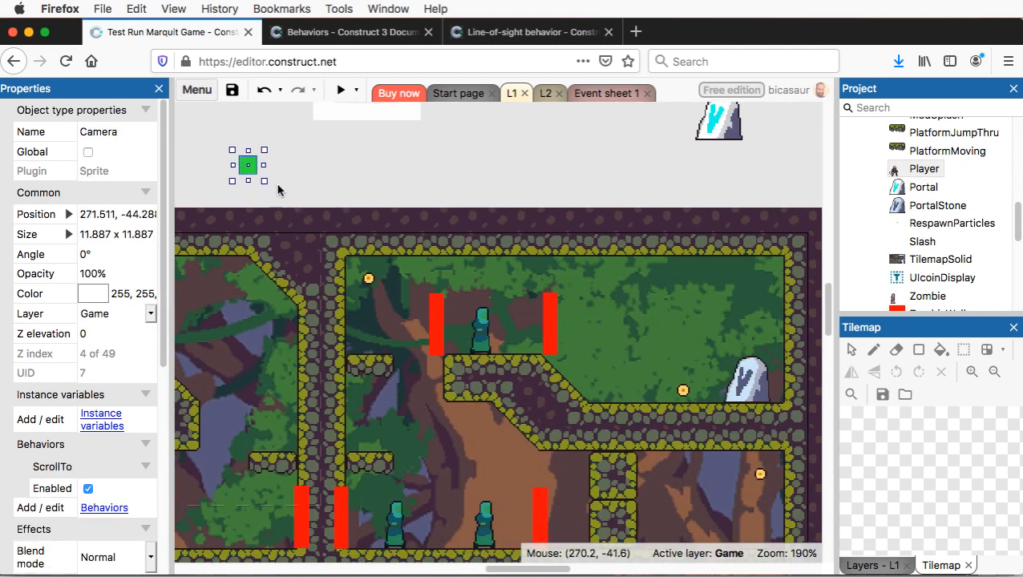
middle_drag(276, 185, 536, 214)
scroll(536, 218, left, 5)
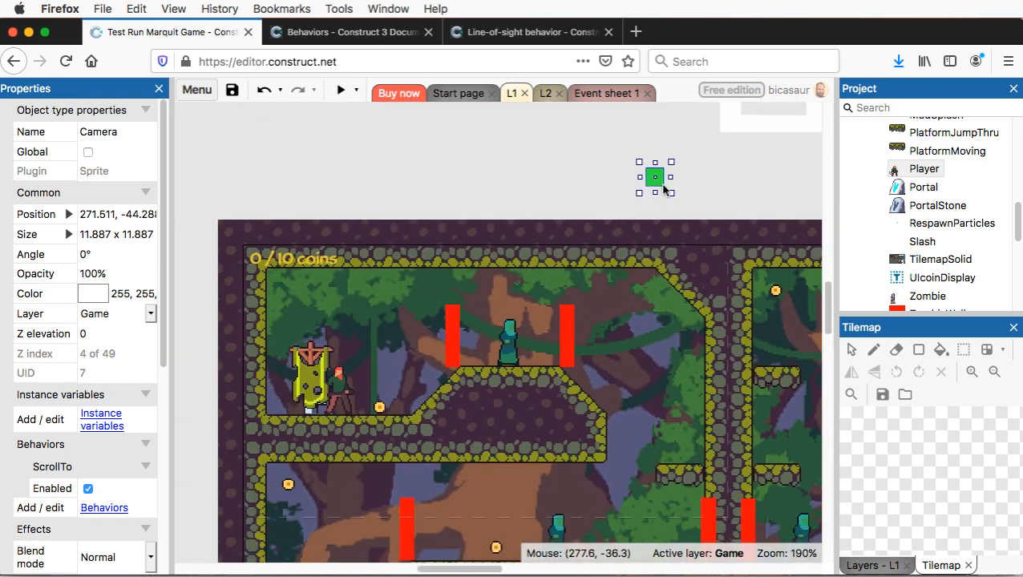
drag(660, 183, 343, 346)
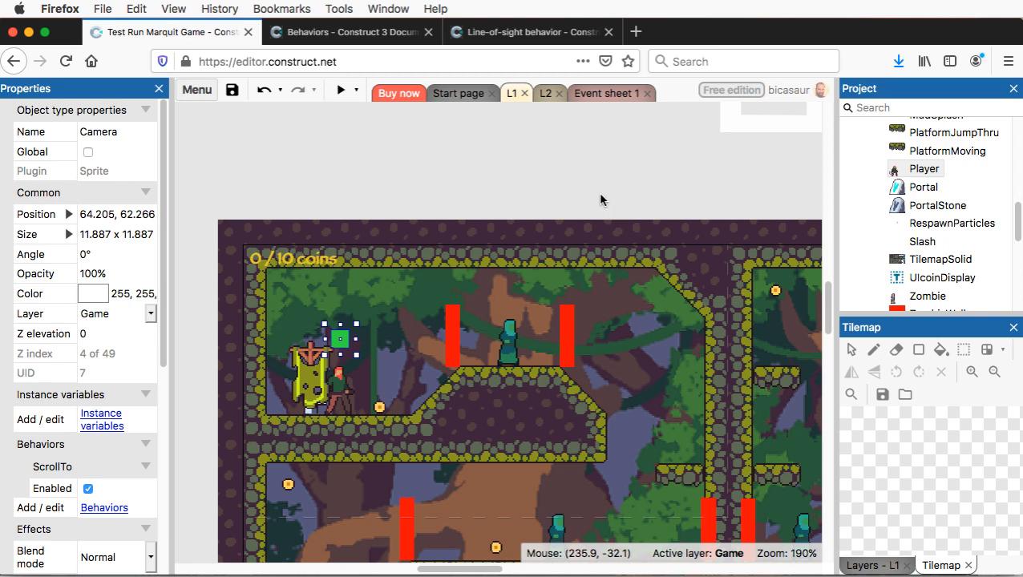
scroll(601, 200, right, 2)
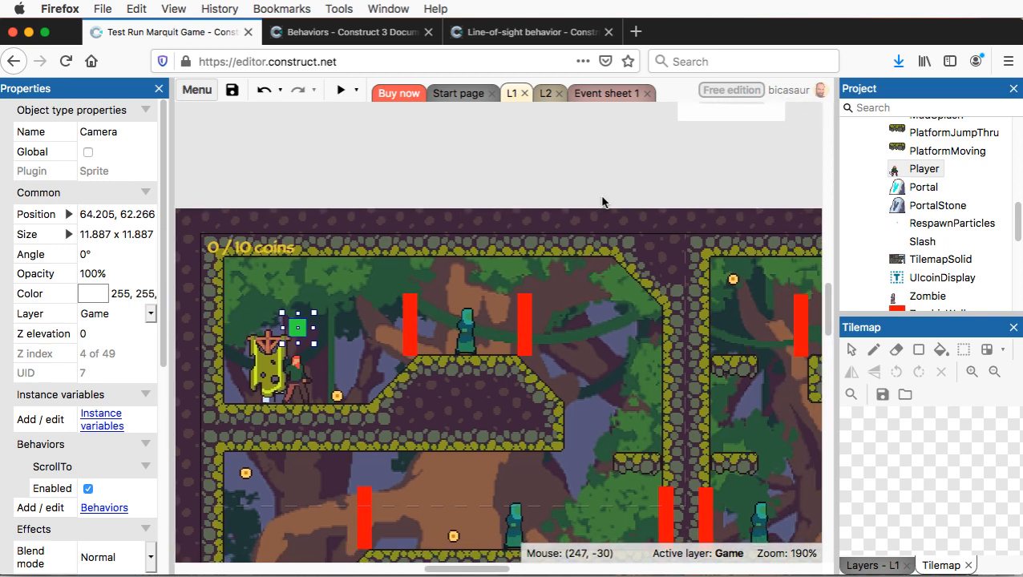
Open layout L2 and look over the extent of its whole level
click(545, 95)
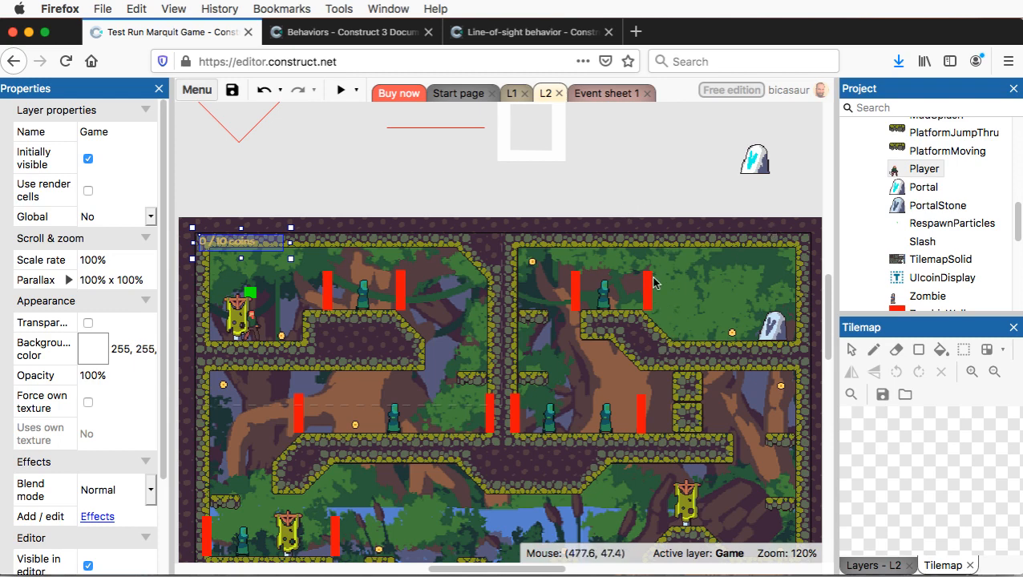
scroll(661, 290, down, 3)
scroll(661, 291, right, 3)
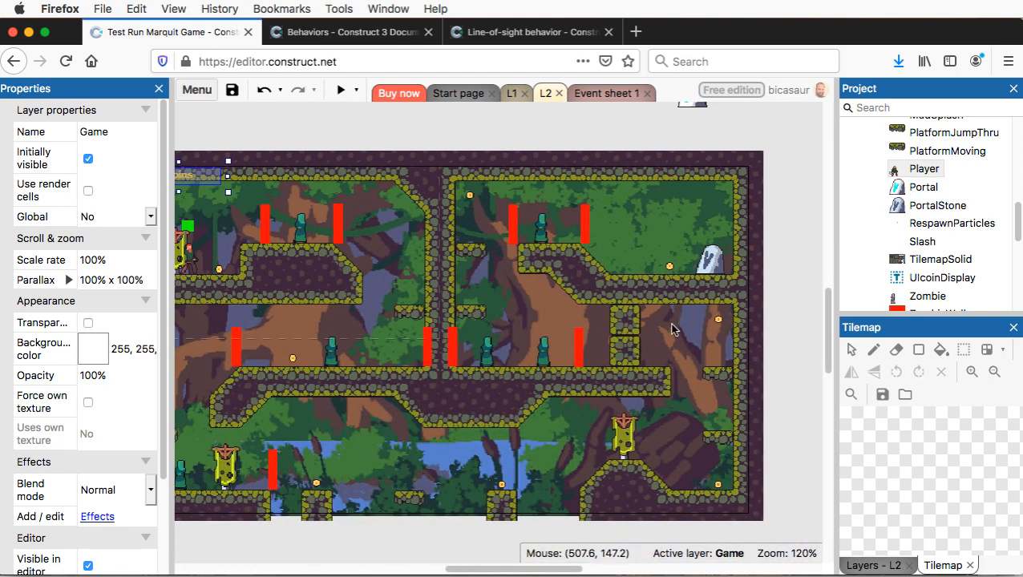
scroll(812, 254, left, 2)
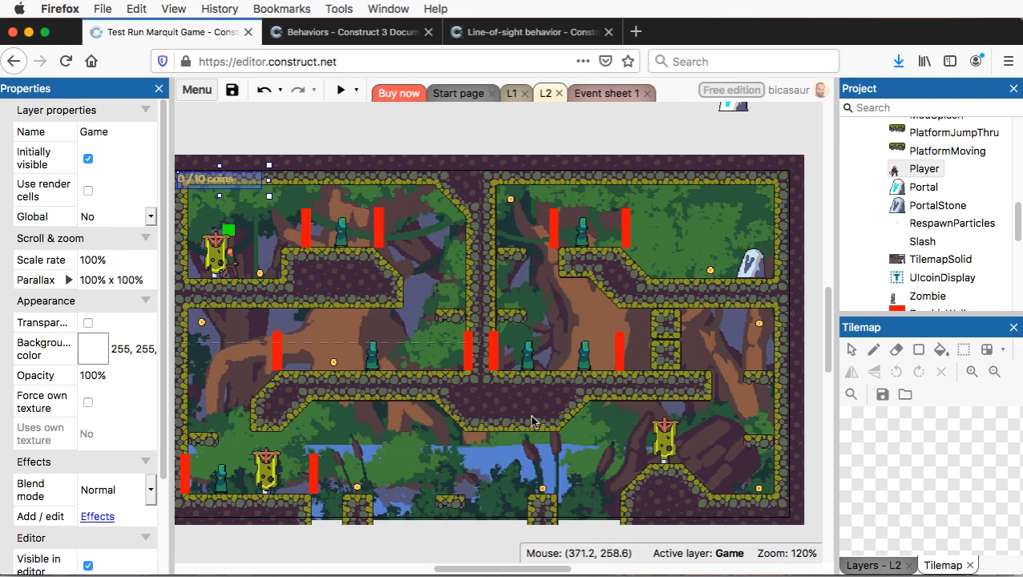
ctrl+scroll(533, 418, down, 4)
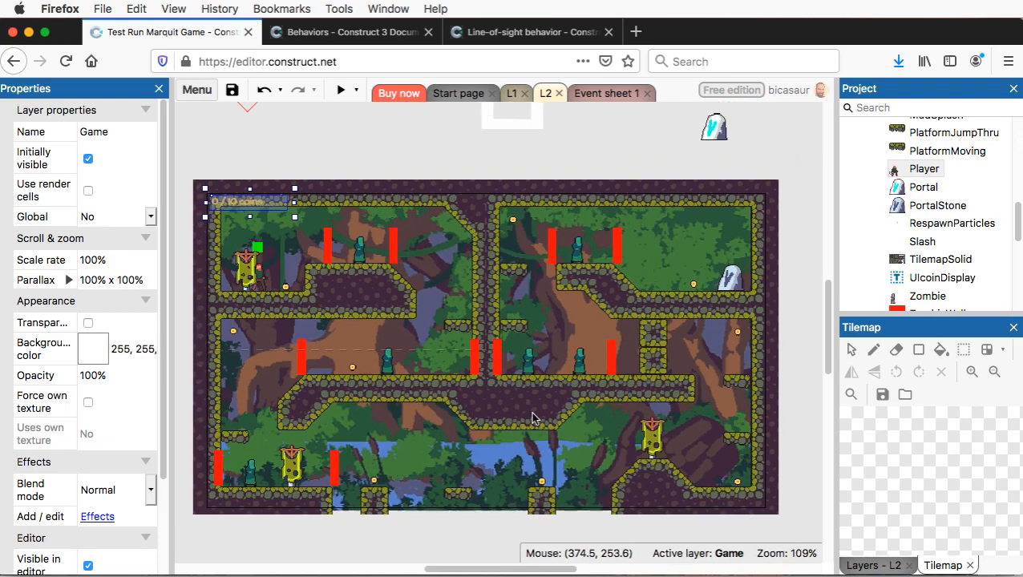
ctrl+scroll(534, 418, up, 1)
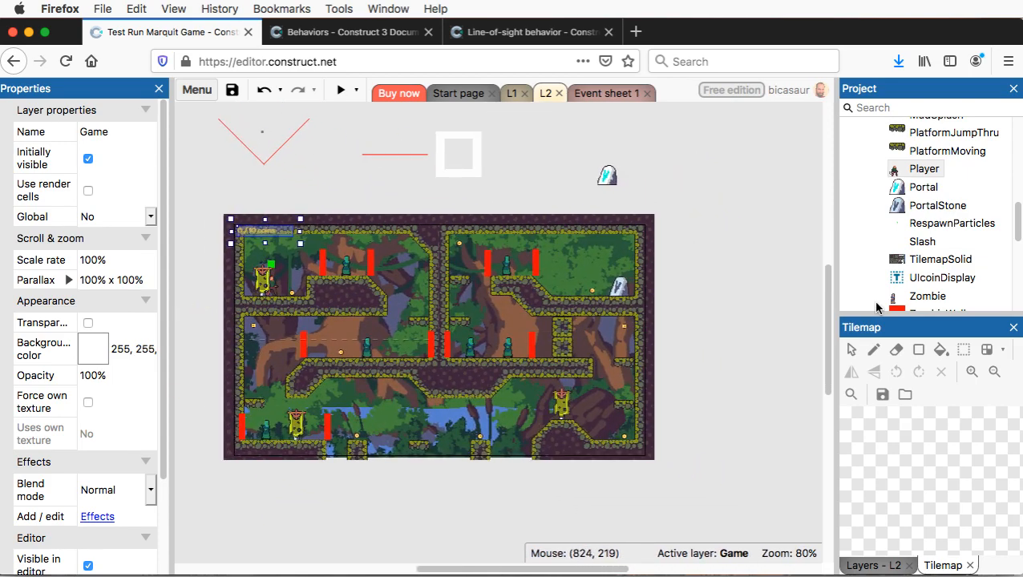
Set the width of layout L2 to 1000 in its layout properties
scroll(946, 252, down, 5)
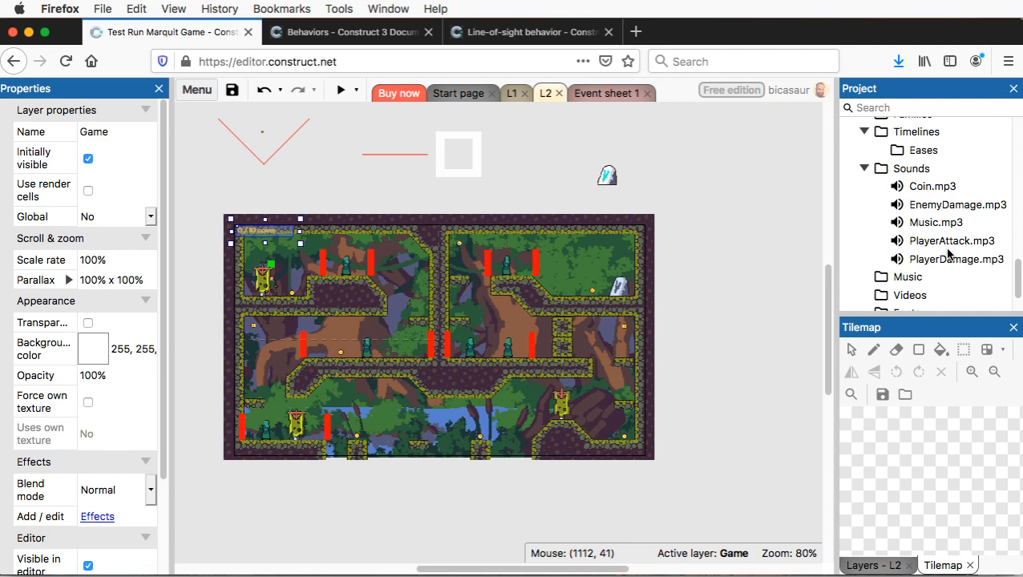
scroll(948, 253, up, 3)
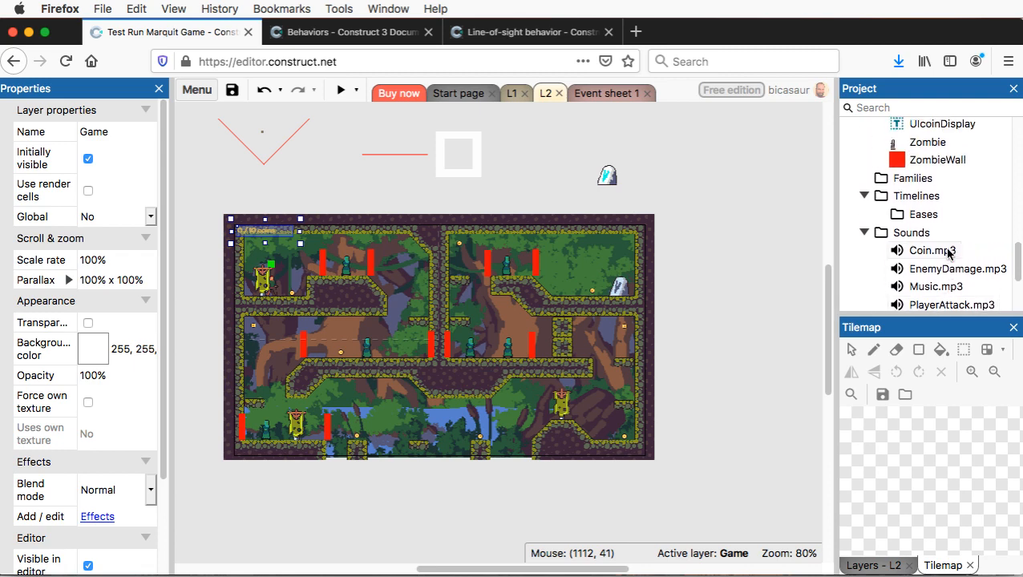
scroll(948, 253, up, 1)
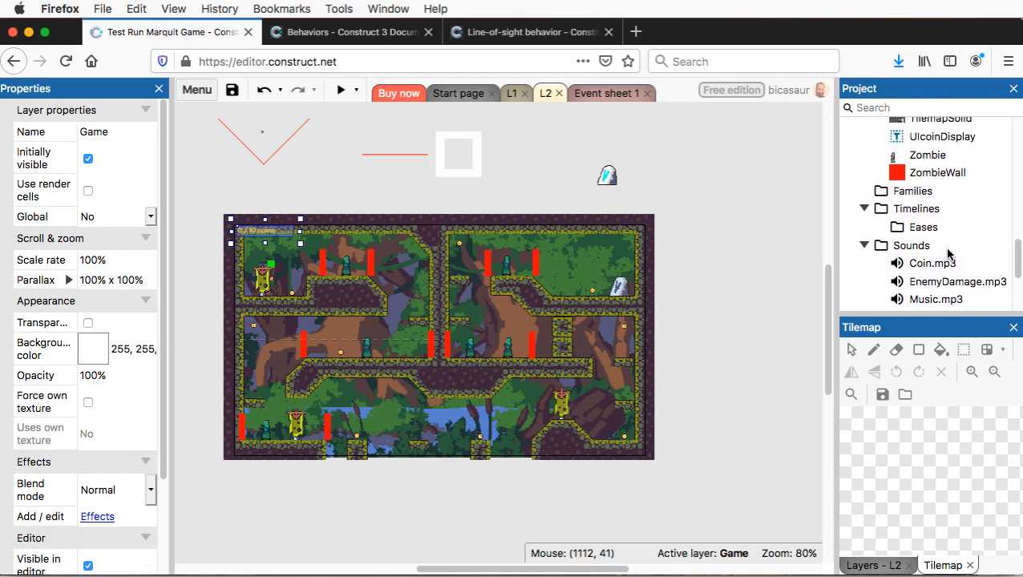
scroll(926, 165, up, 10)
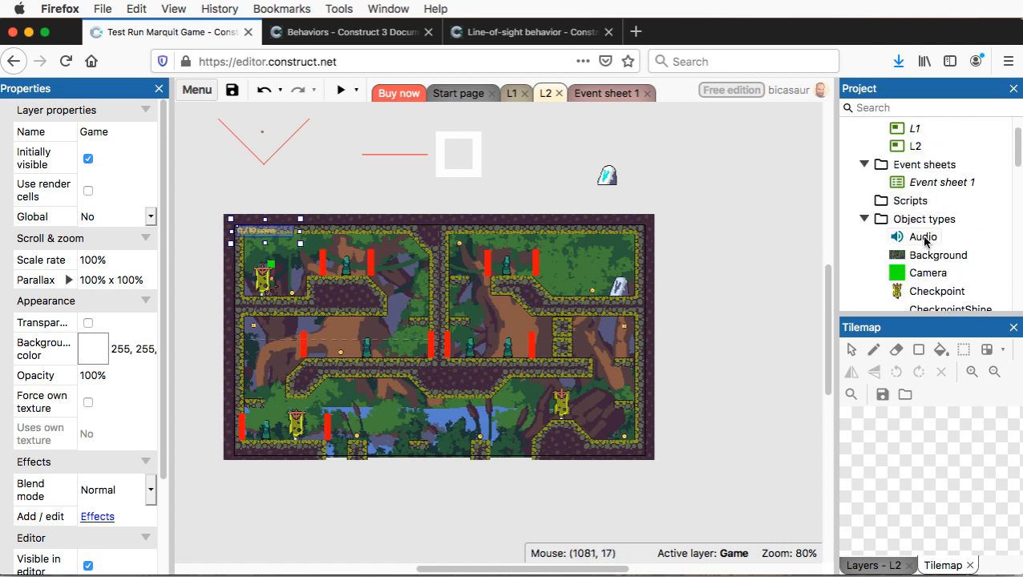
click(915, 146)
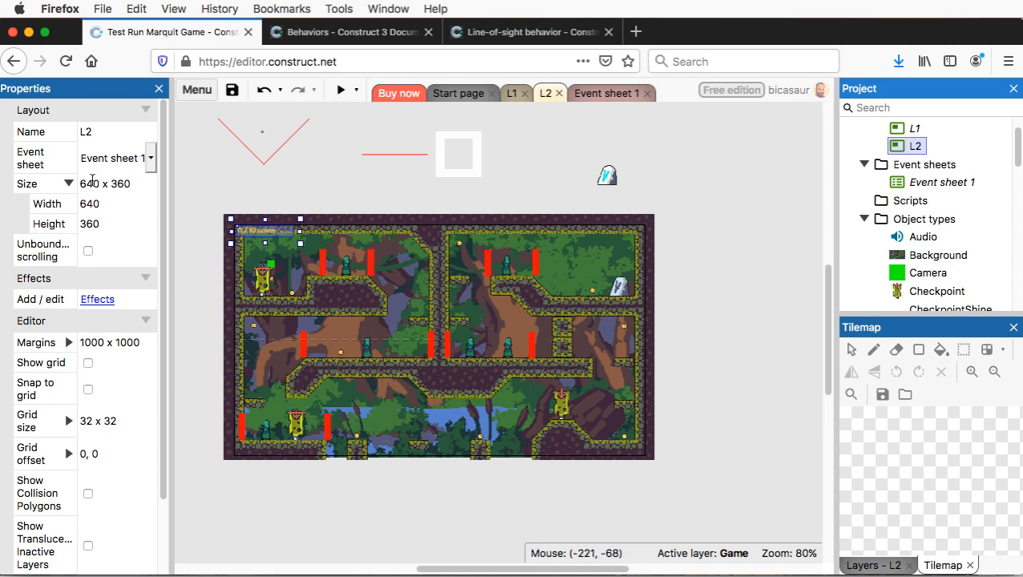
click(95, 184)
click(67, 184)
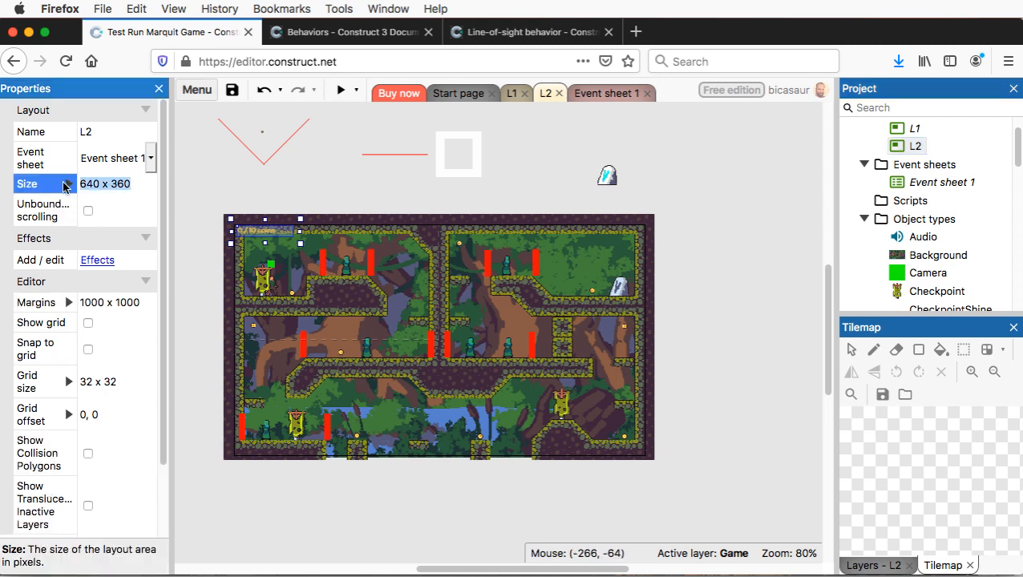
click(69, 186)
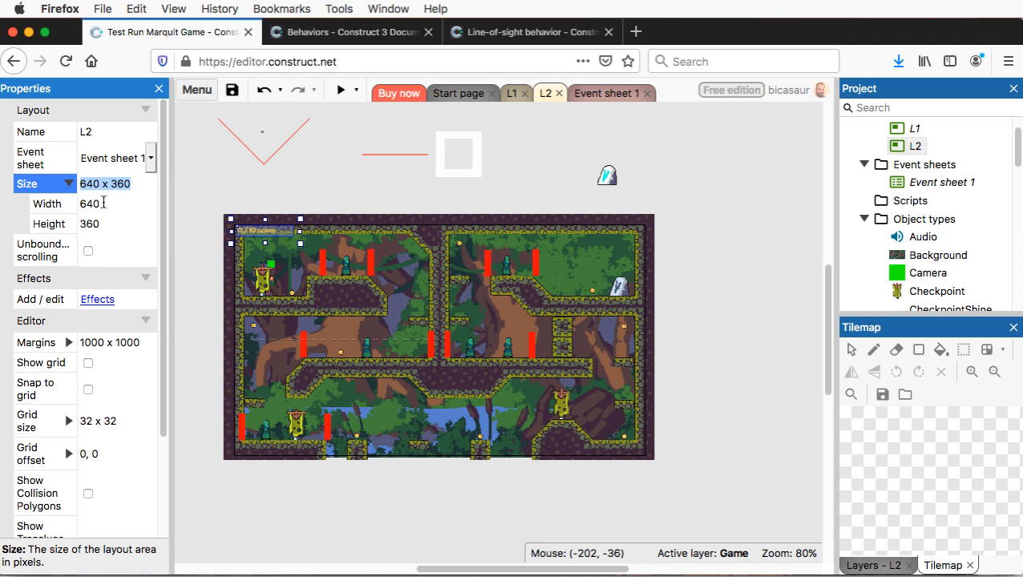
click(105, 204)
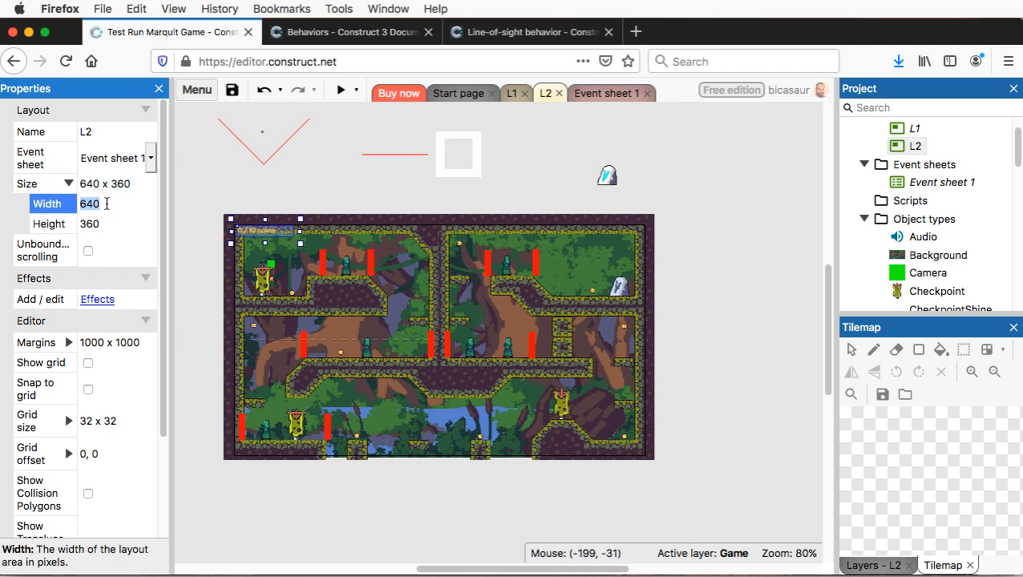
text(1000)
key(Tab)
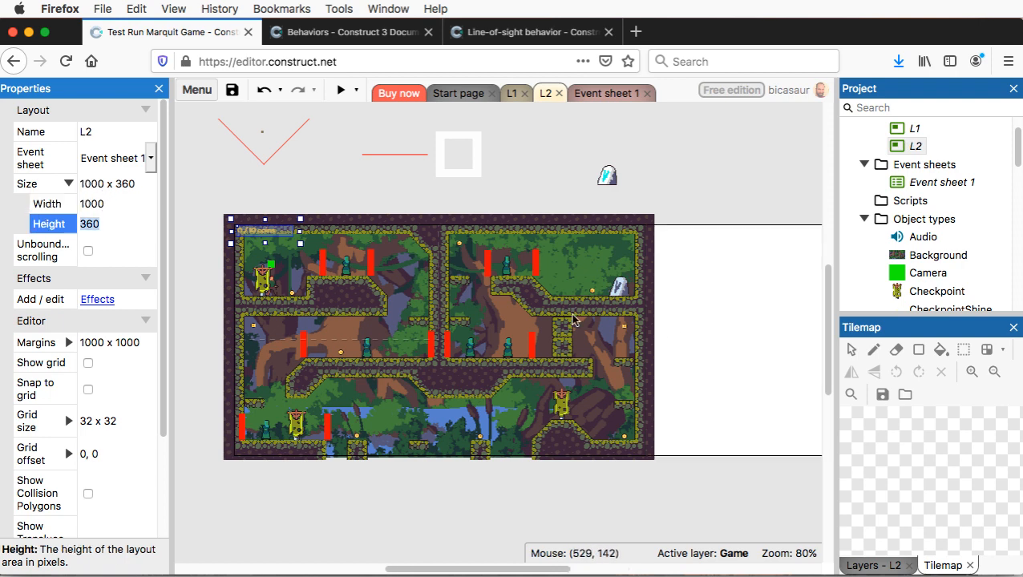
Stretch the Background on L2 past the layout's right edge, to about 1014 px wide
scroll(682, 327, right, 5)
scroll(678, 328, left, 1)
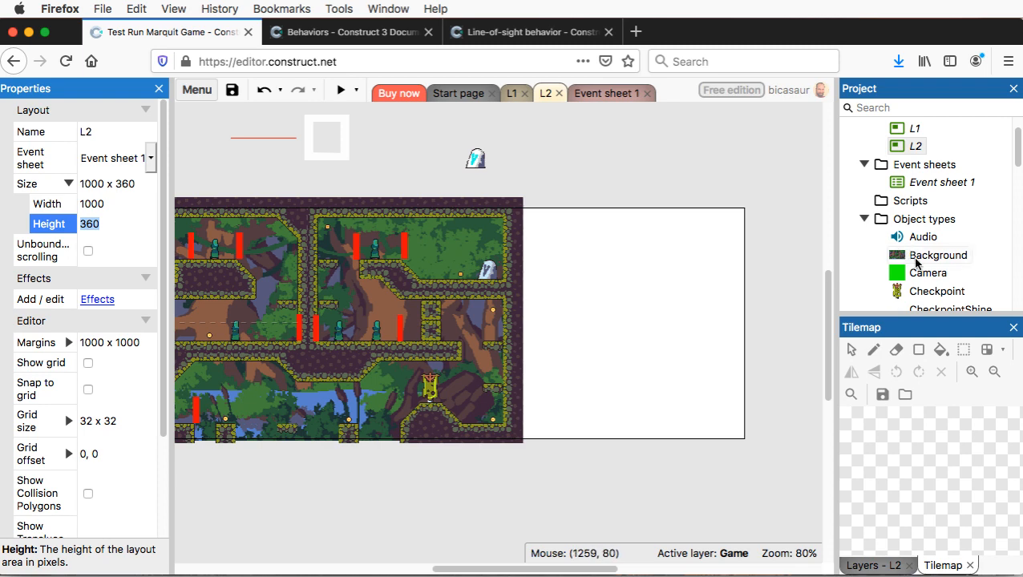
click(926, 256)
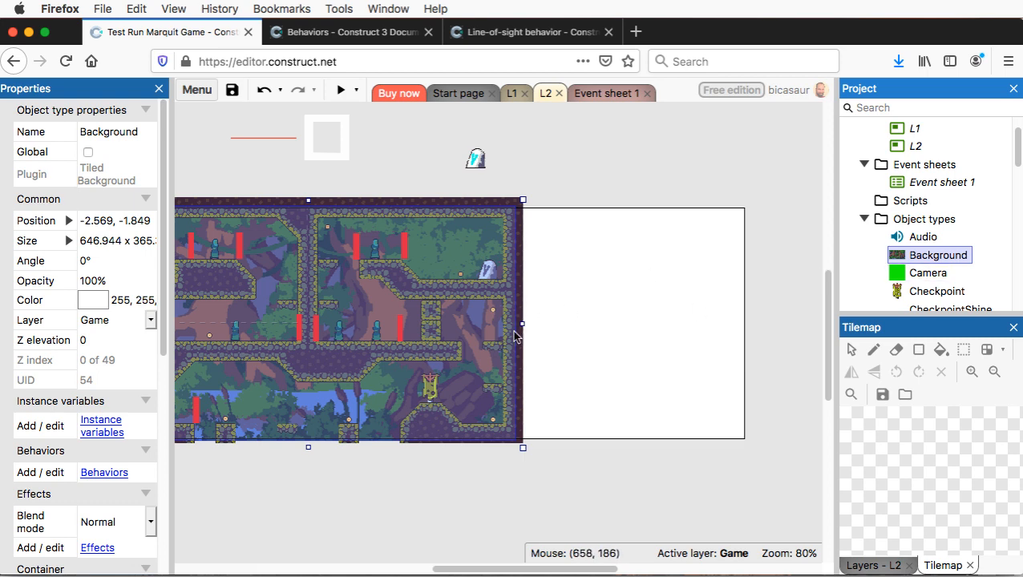
drag(523, 323, 759, 328)
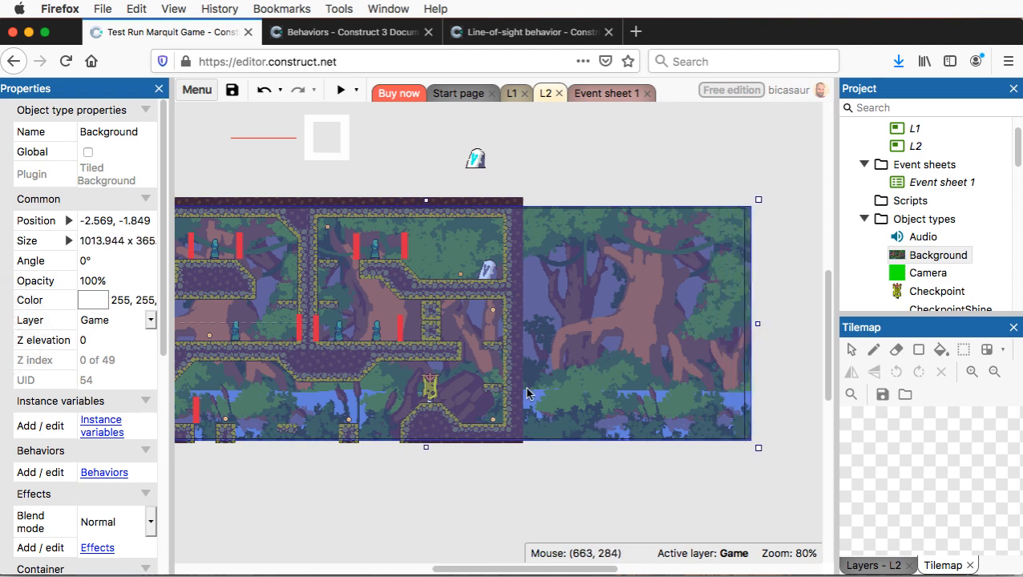
Erase the vertical border wall at the right end of the TilemapSolid on L2
scroll(533, 385, left, 1)
scroll(533, 385, left, 2)
scroll(533, 385, up, 1)
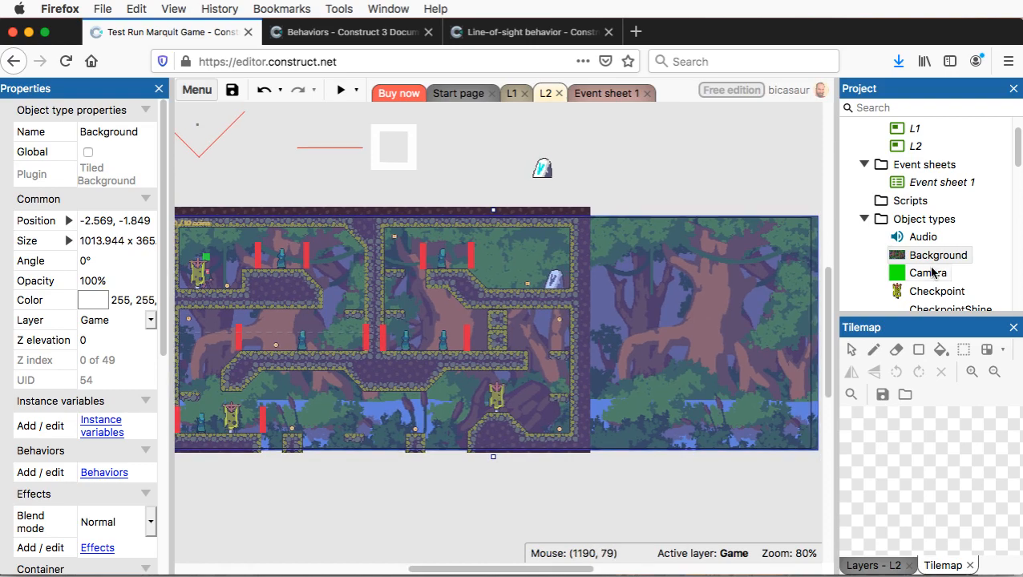
scroll(930, 262, down, 5)
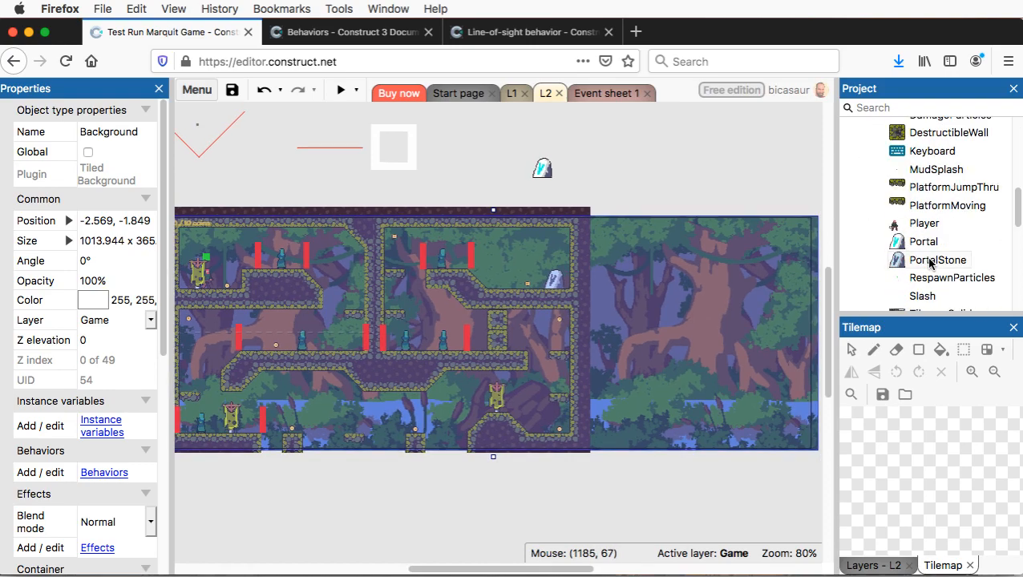
scroll(930, 261, down, 2)
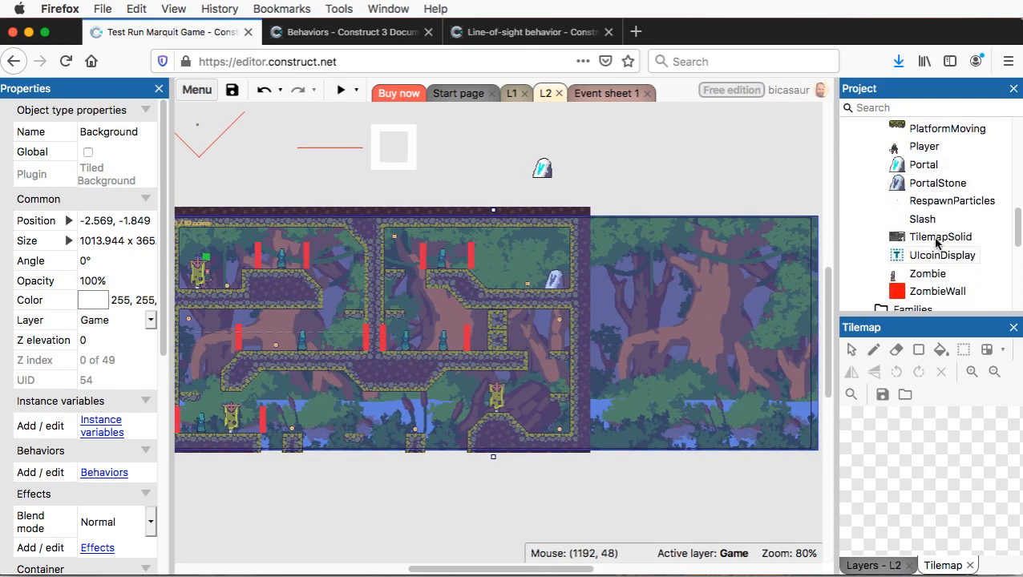
click(935, 239)
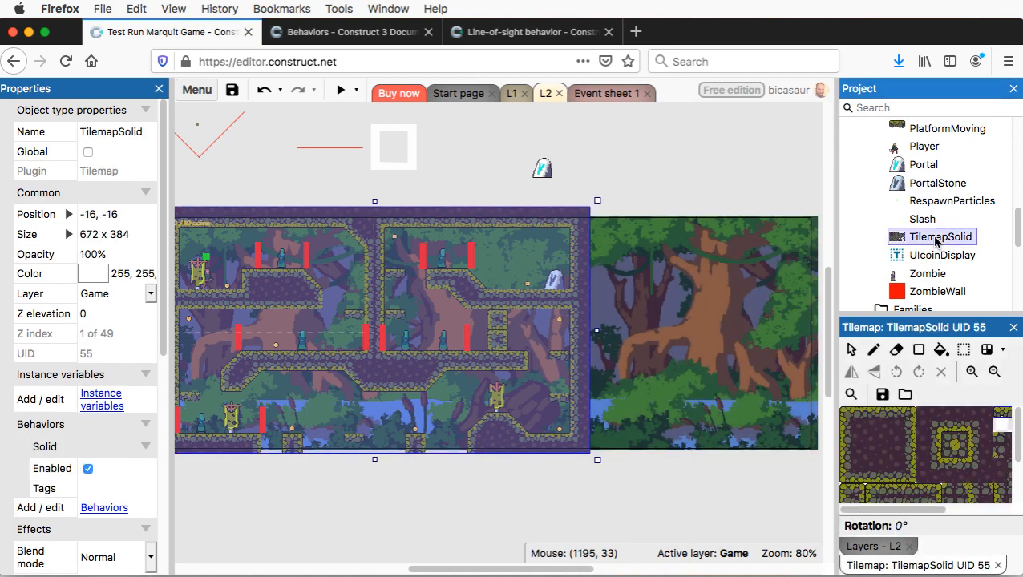
click(896, 350)
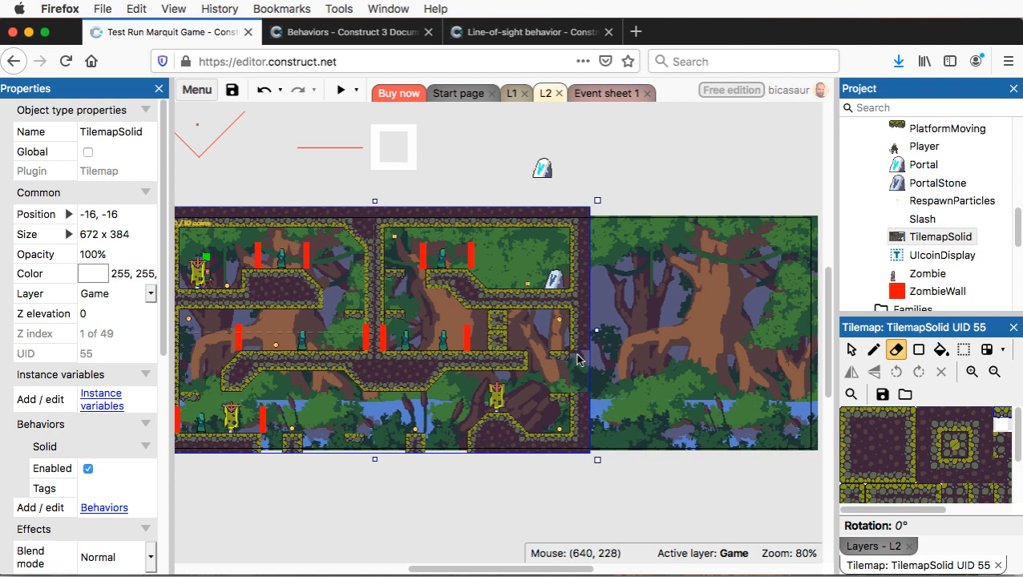
drag(579, 318, 575, 256)
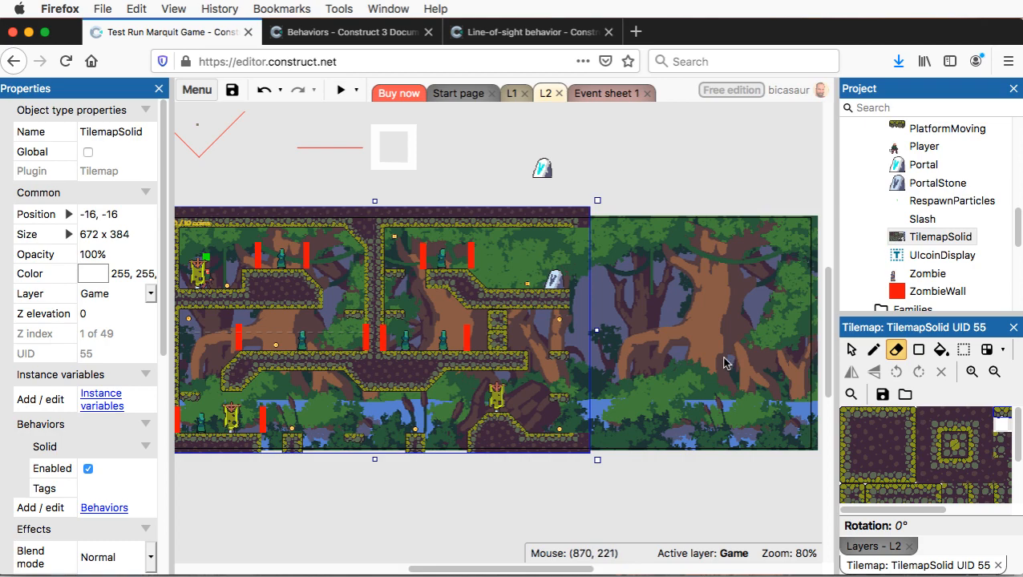
Erase the inner walls, solid platforms and most of the floor from the TilemapSolid, keeping only its ceiling and left wall
scroll(688, 364, right, 5)
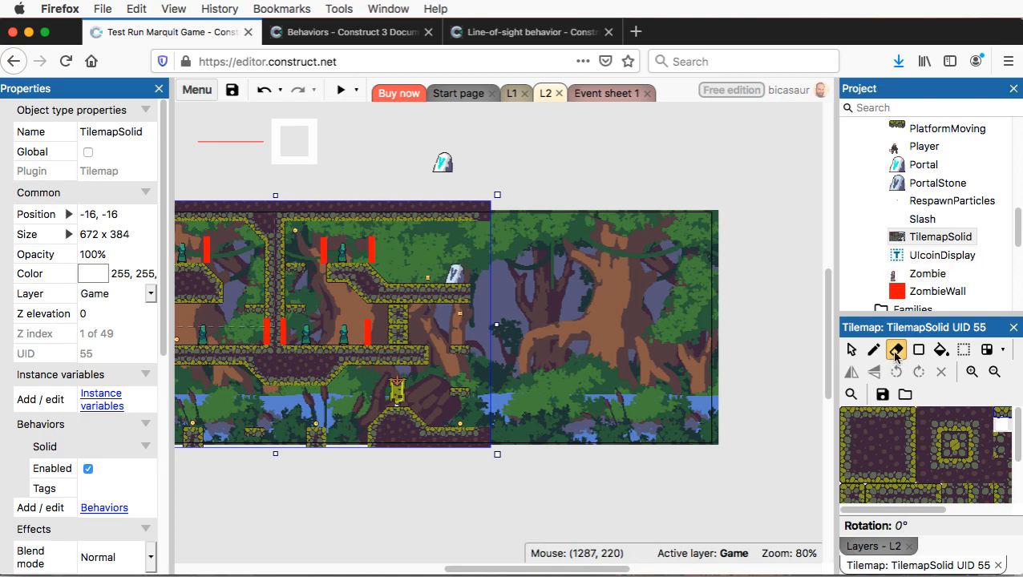
scroll(561, 308, left, 7)
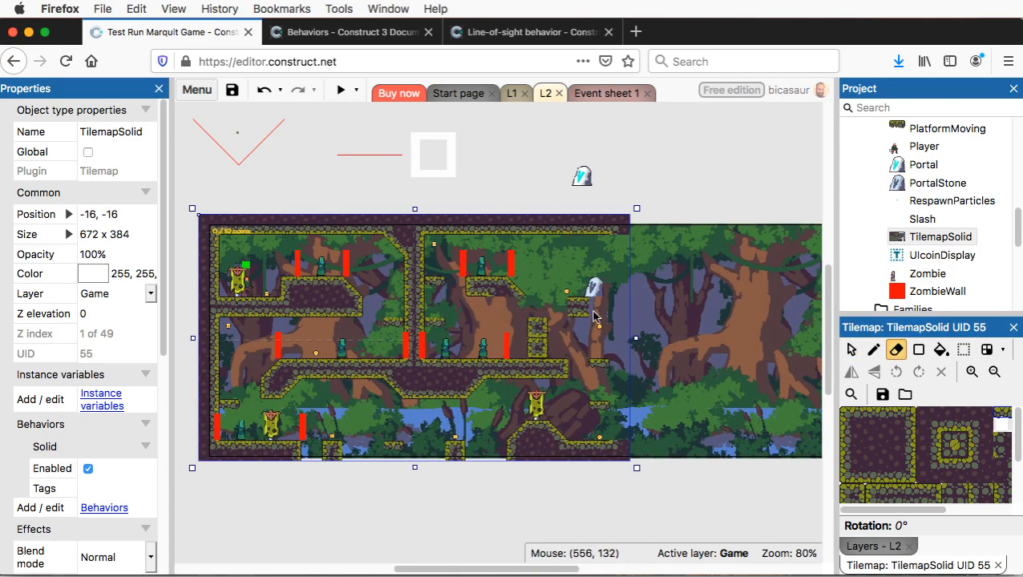
click(549, 376)
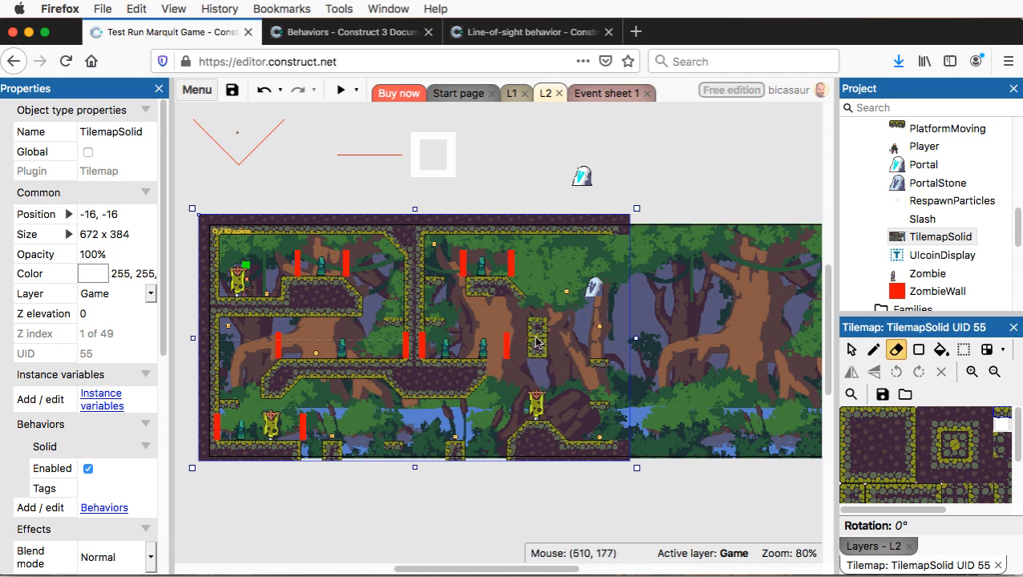
click(518, 297)
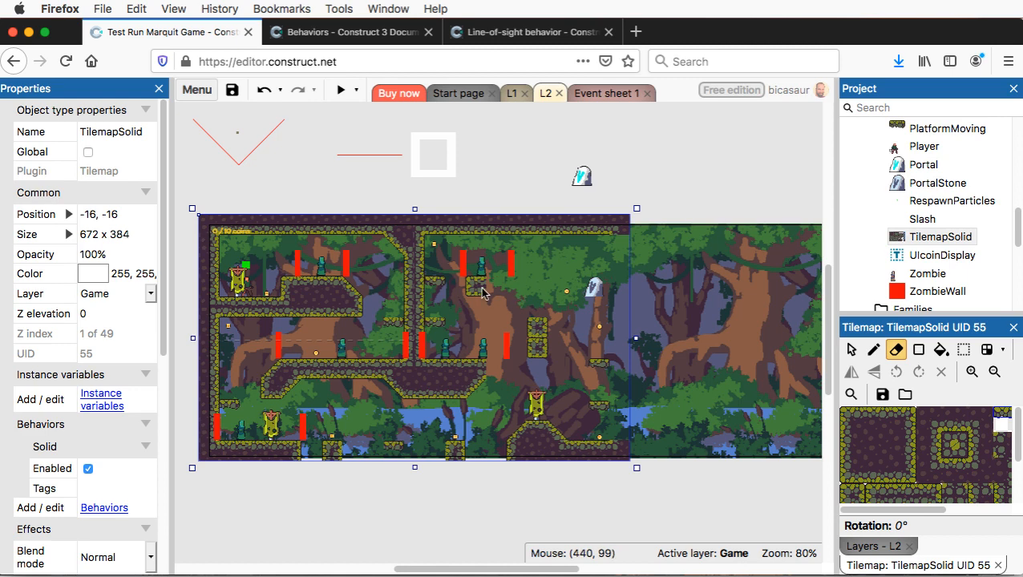
mouse_move(485, 293)
mouse_down()
mouse_move(413, 288)
mouse_move(405, 267)
mouse_move(425, 290)
mouse_up()
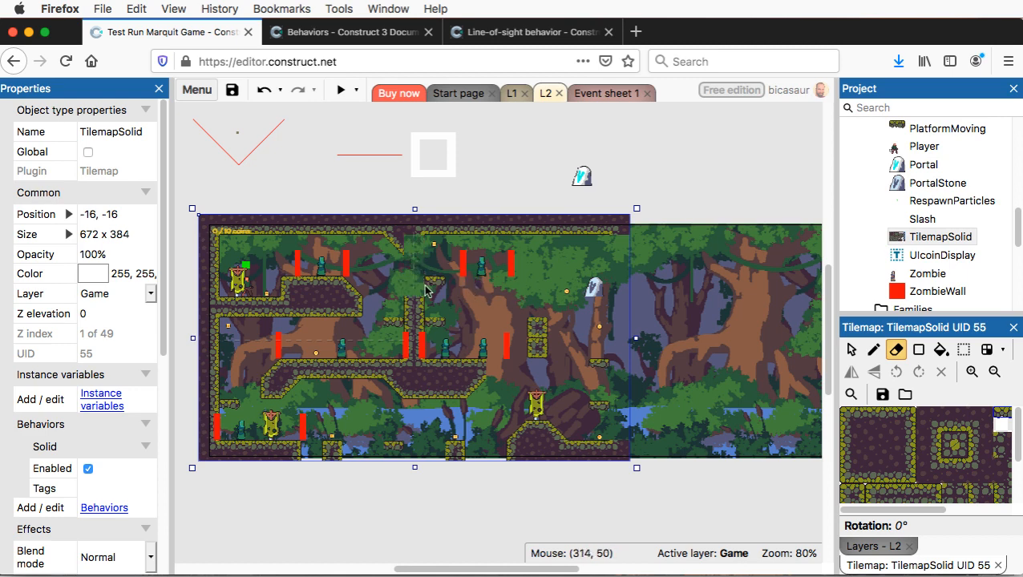
mouse_move(425, 327)
mouse_down()
mouse_move(414, 310)
mouse_move(418, 353)
mouse_move(476, 381)
mouse_move(407, 402)
mouse_move(316, 371)
mouse_move(265, 413)
mouse_move(251, 454)
mouse_move(238, 457)
mouse_move(412, 447)
mouse_move(624, 460)
mouse_move(526, 433)
mouse_move(549, 429)
mouse_up()
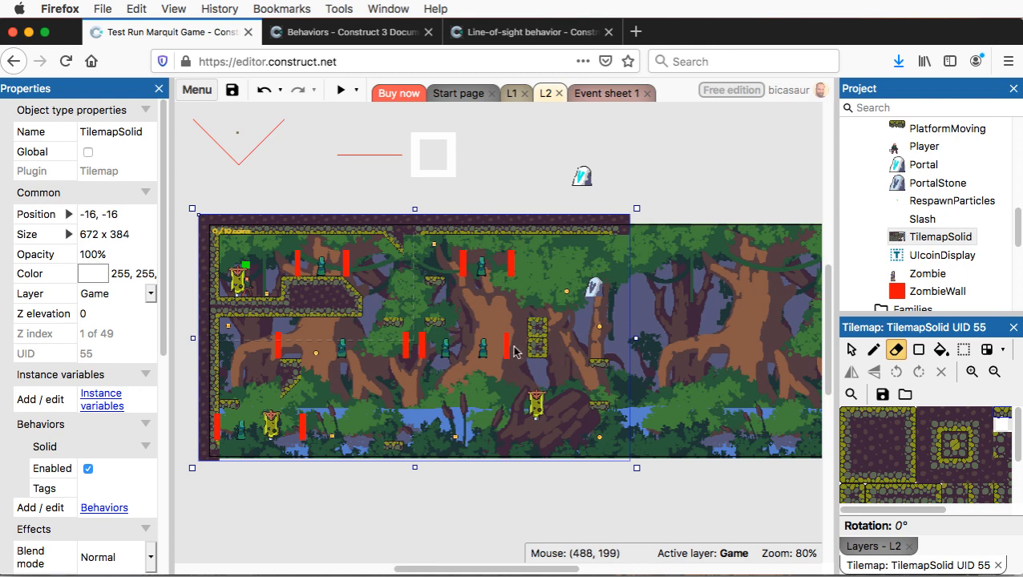
mouse_move(404, 274)
mouse_down()
mouse_move(391, 250)
mouse_move(354, 277)
mouse_move(263, 293)
mouse_move(236, 311)
mouse_move(373, 312)
mouse_move(291, 389)
mouse_up()
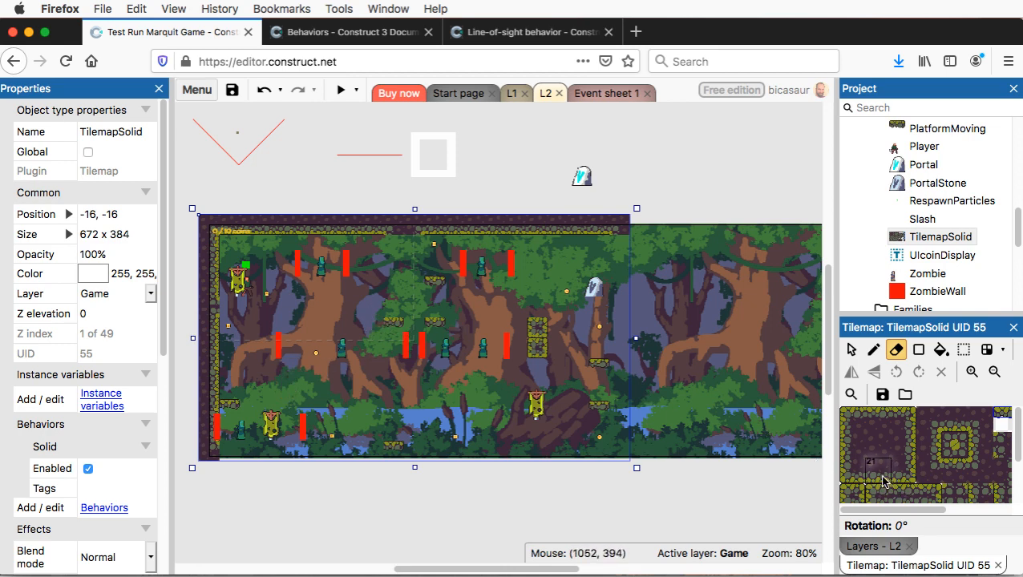
Patch the ceiling's open end with tile 21, and stretch TilemapSolid past the layout's right edge to 1036 x 384
click(903, 446)
click(874, 351)
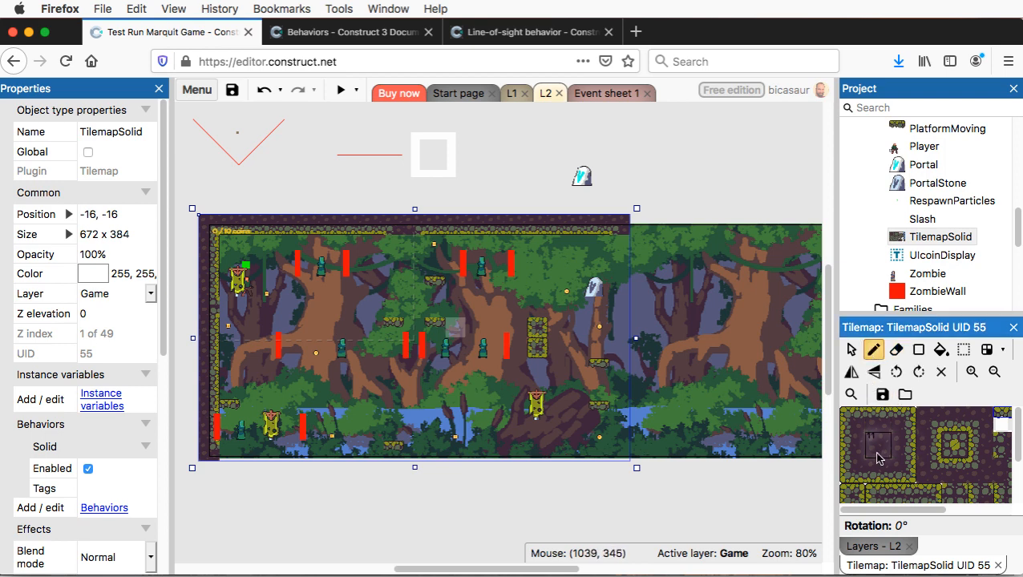
click(879, 470)
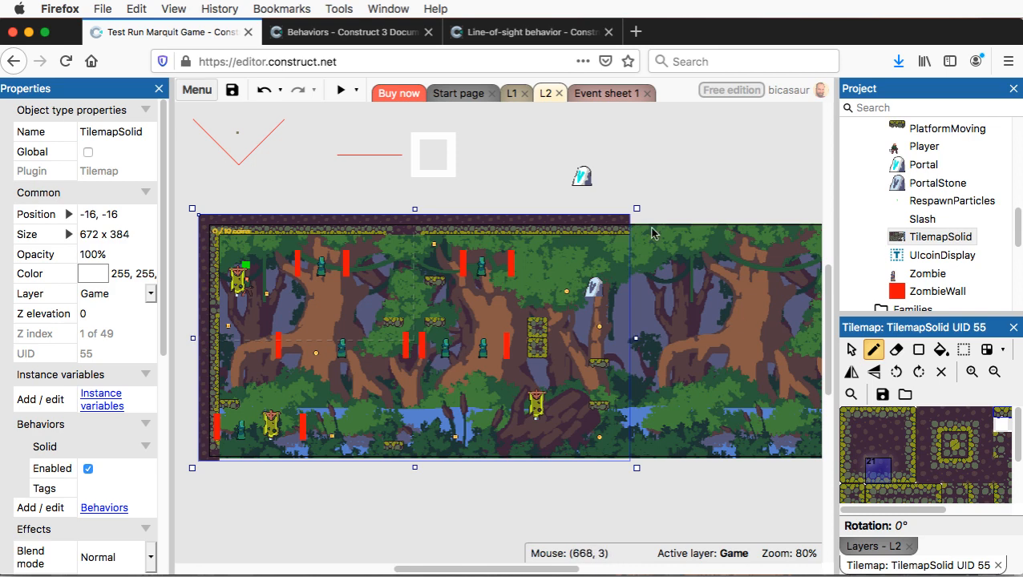
scroll(674, 325, right, 3)
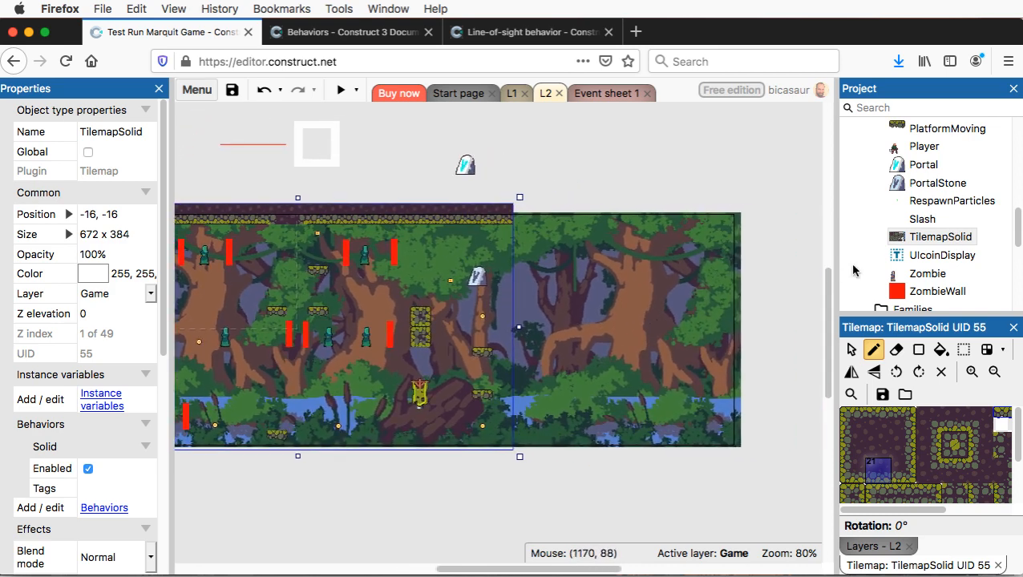
click(935, 239)
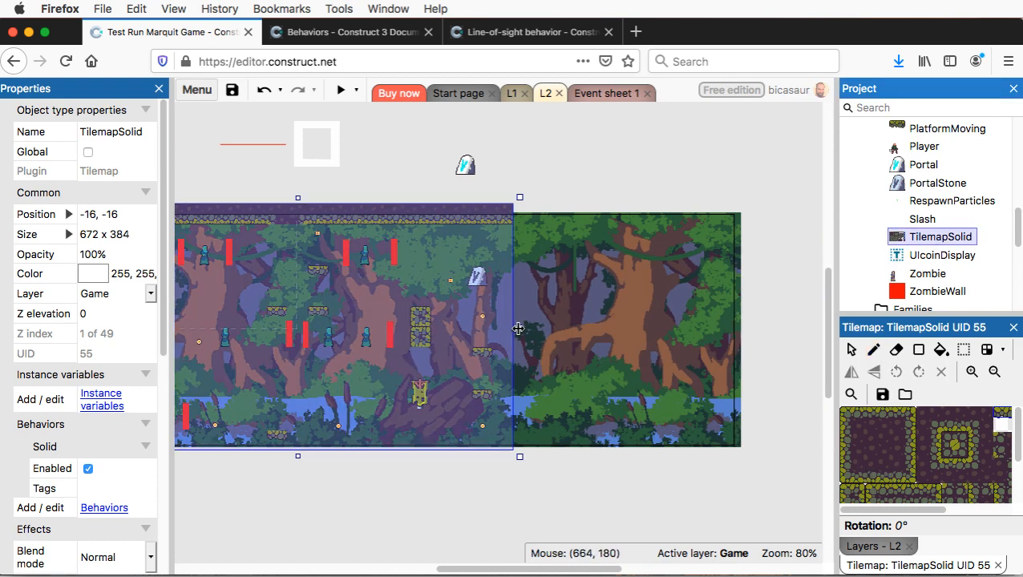
drag(519, 328, 751, 342)
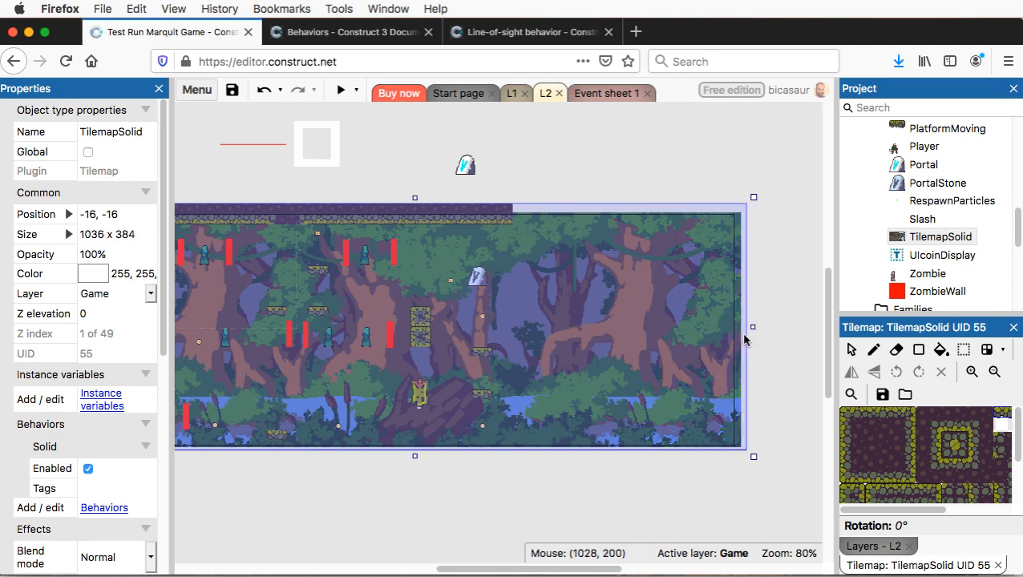
Paint the ceiling along the newly added part of TilemapSolid with tile 21, up to the level's right end
click(873, 350)
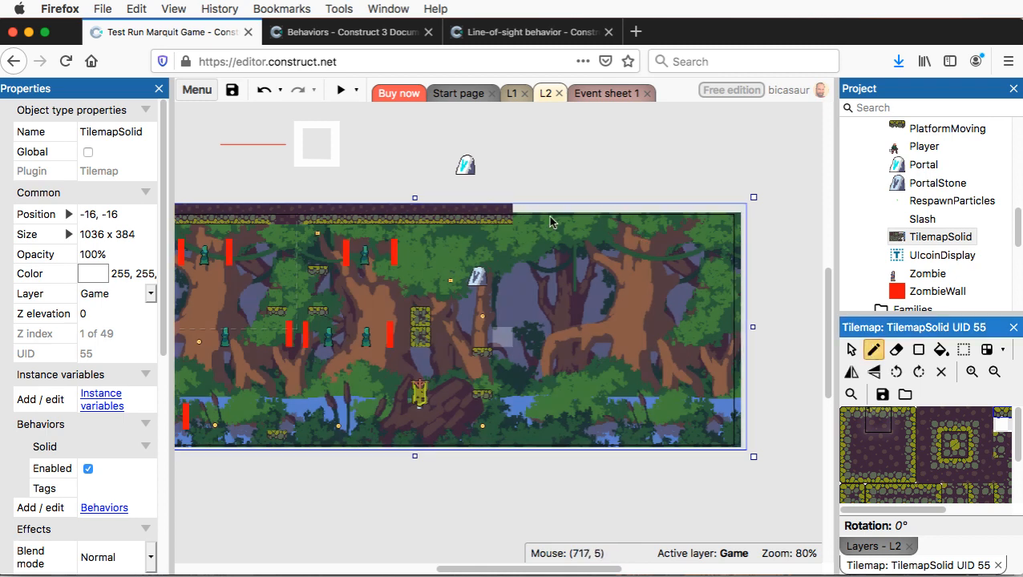
click(877, 471)
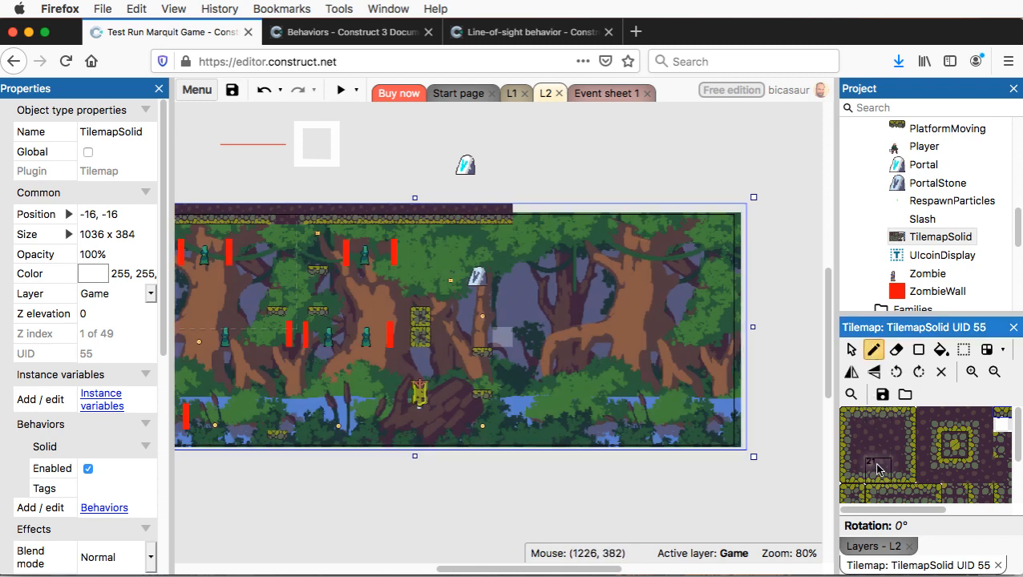
drag(517, 216, 721, 225)
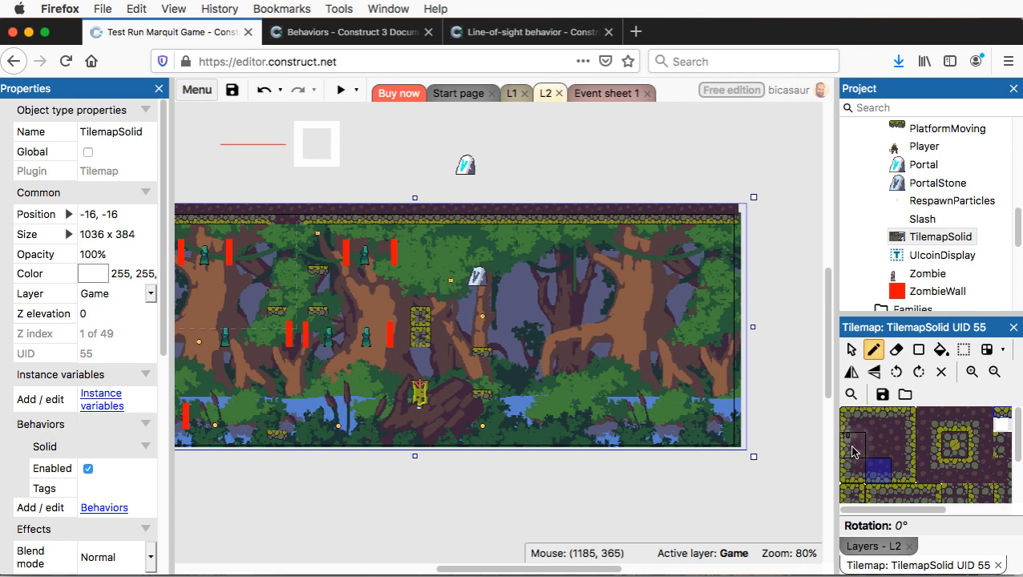
Paint a vertical border wall with tile 10 down the level's new right end and fit a corner tile where it meets the ceiling
click(852, 452)
mouse_move(727, 295)
mouse_down()
mouse_move(727, 237)
mouse_move(732, 438)
mouse_up()
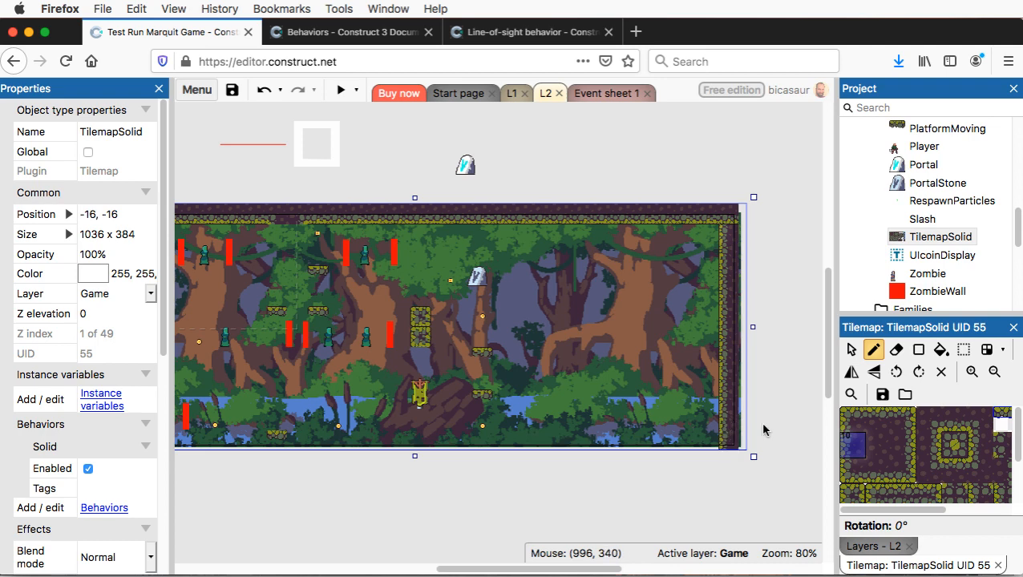
click(982, 420)
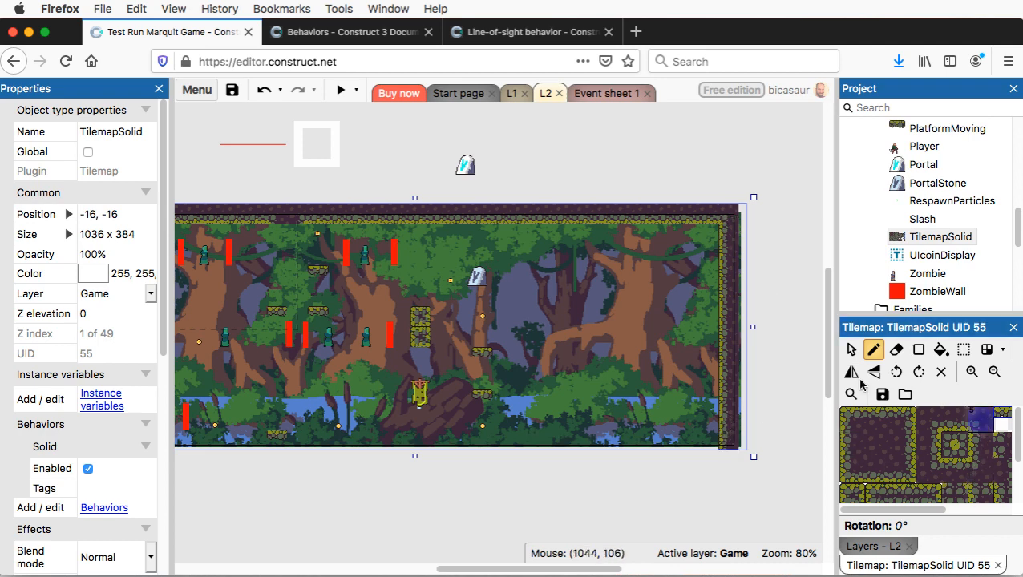
Place a corner tile at the foot of the new right wall and add one stone-topped floor tile beside it
click(878, 470)
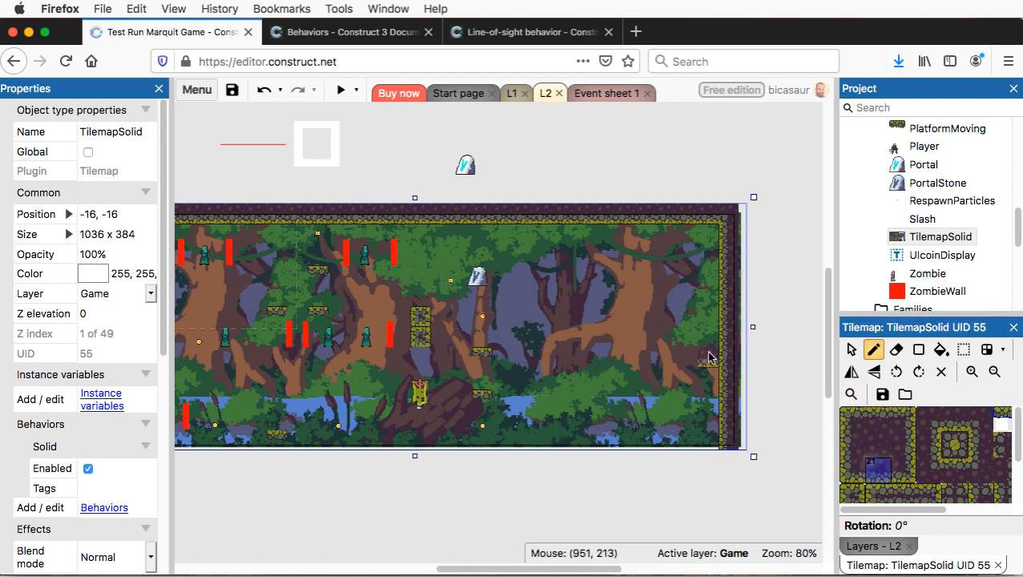
click(980, 473)
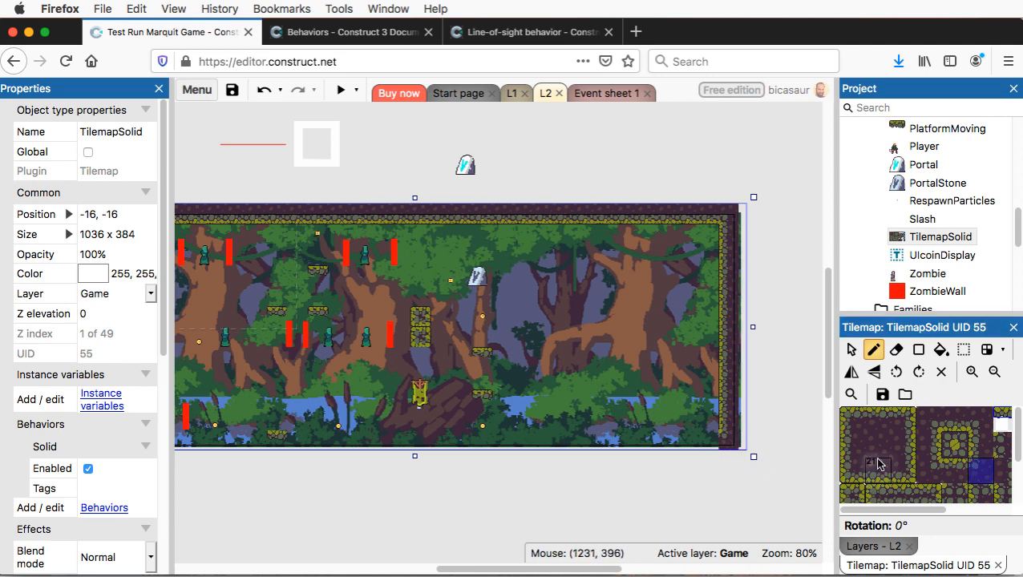
click(878, 421)
click(704, 446)
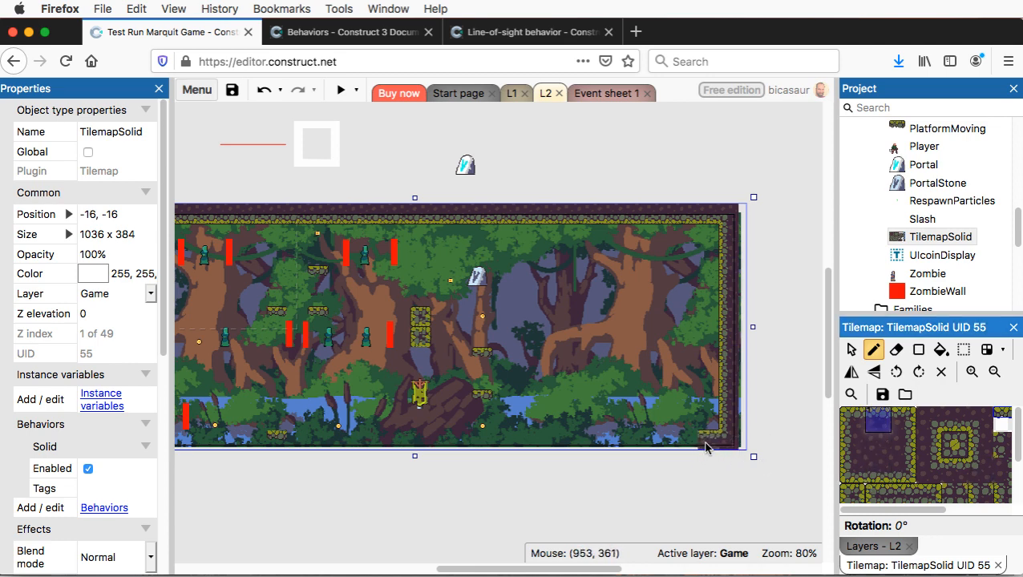
scroll(607, 417, left, 4)
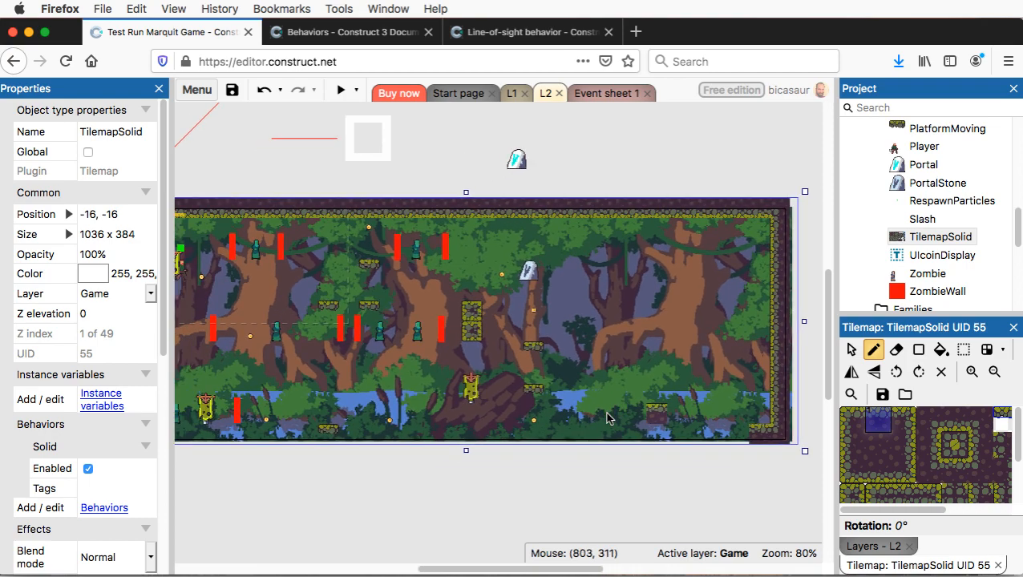
scroll(336, 447, down, 1)
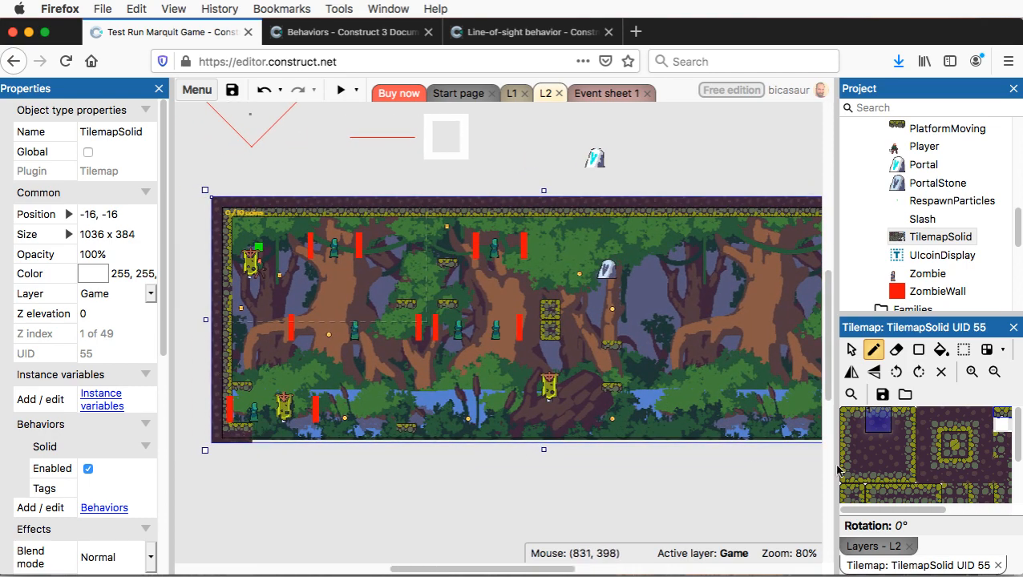
click(908, 450)
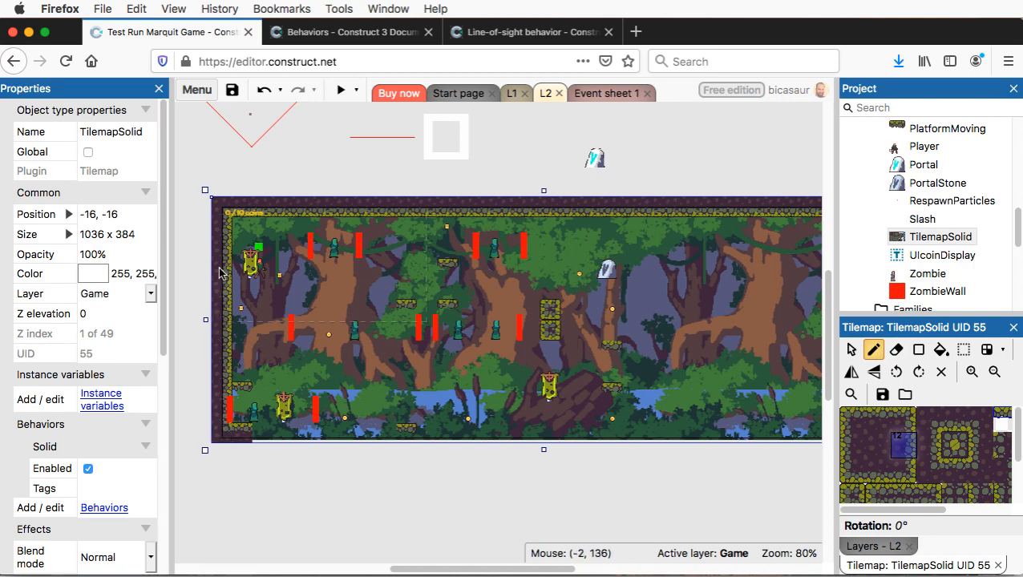
scroll(415, 353, right, 2)
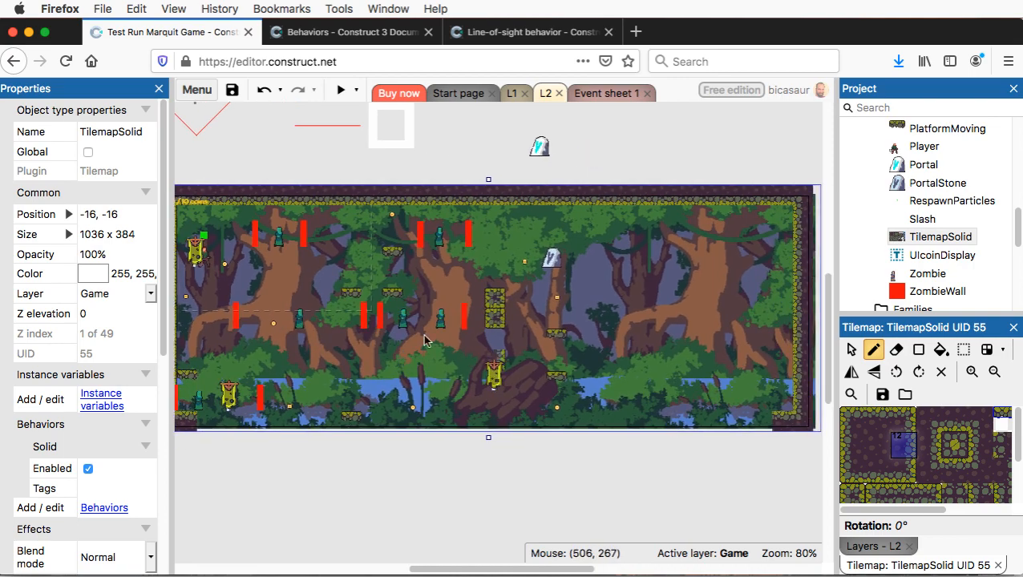
scroll(241, 259, left, 1)
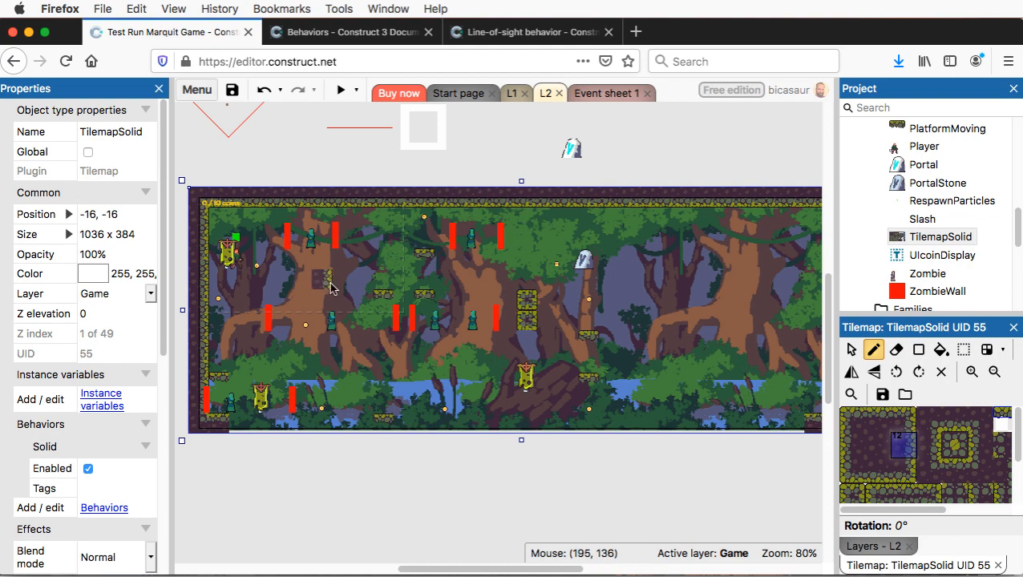
click(854, 350)
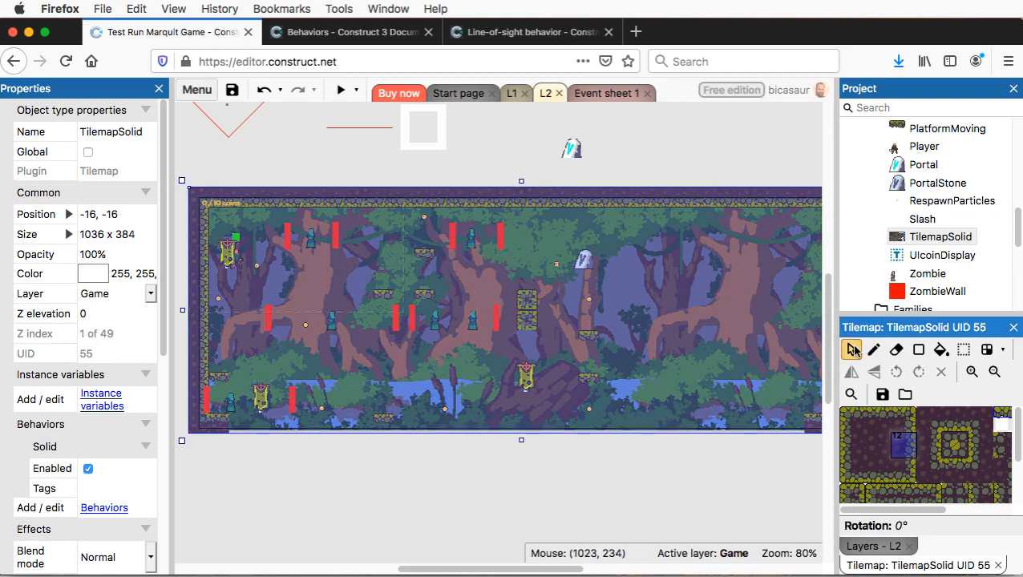
click(643, 476)
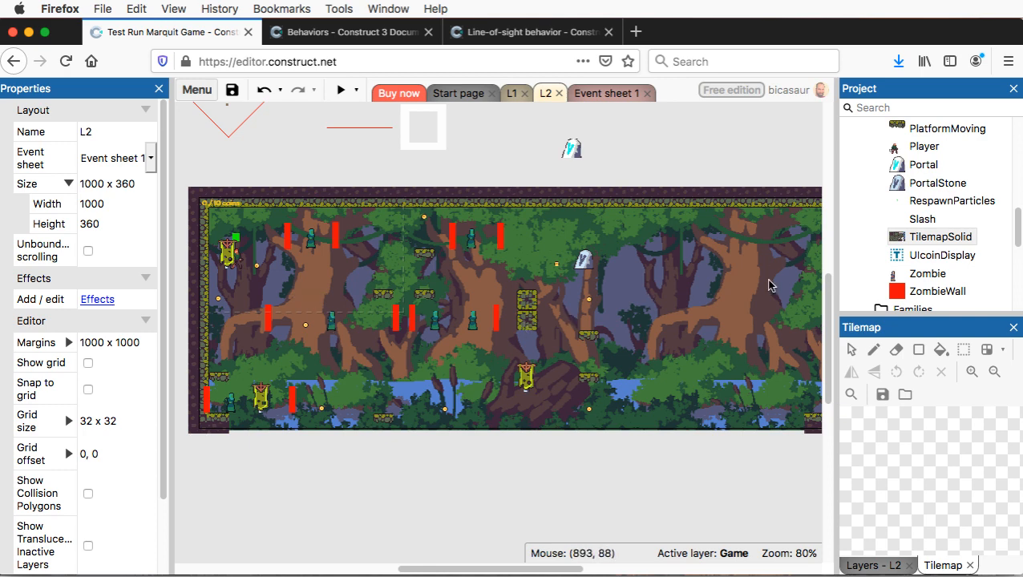
Ready TilemapSolid for drawing with the Pencil and the square stone block tile, and check the blocks against L2's terrain
click(877, 349)
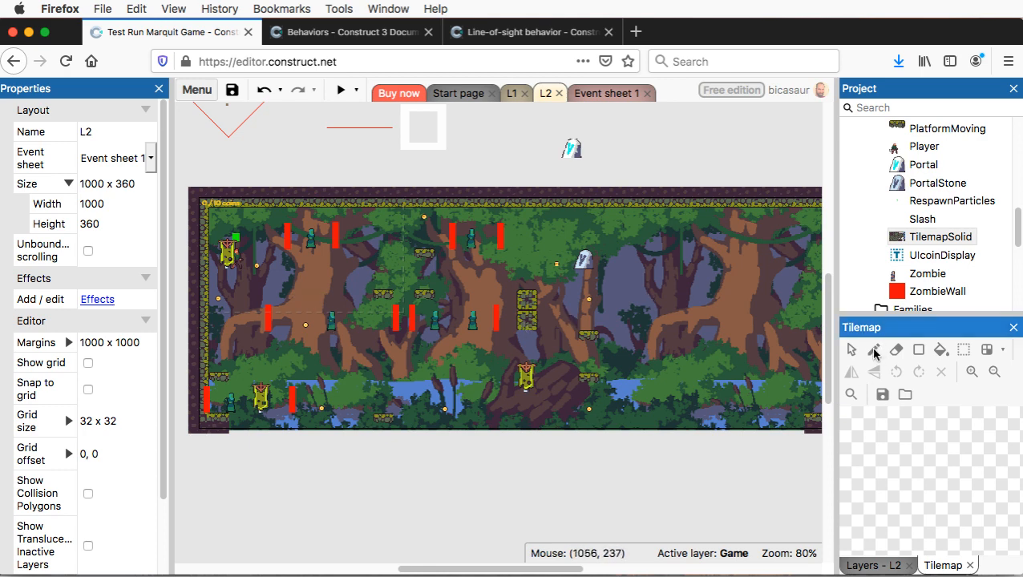
click(941, 237)
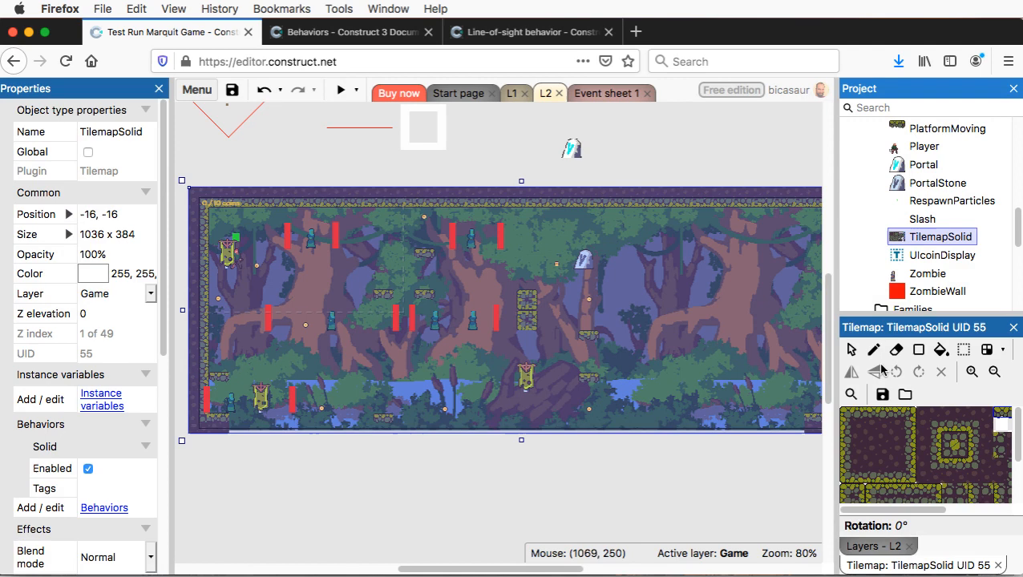
click(881, 452)
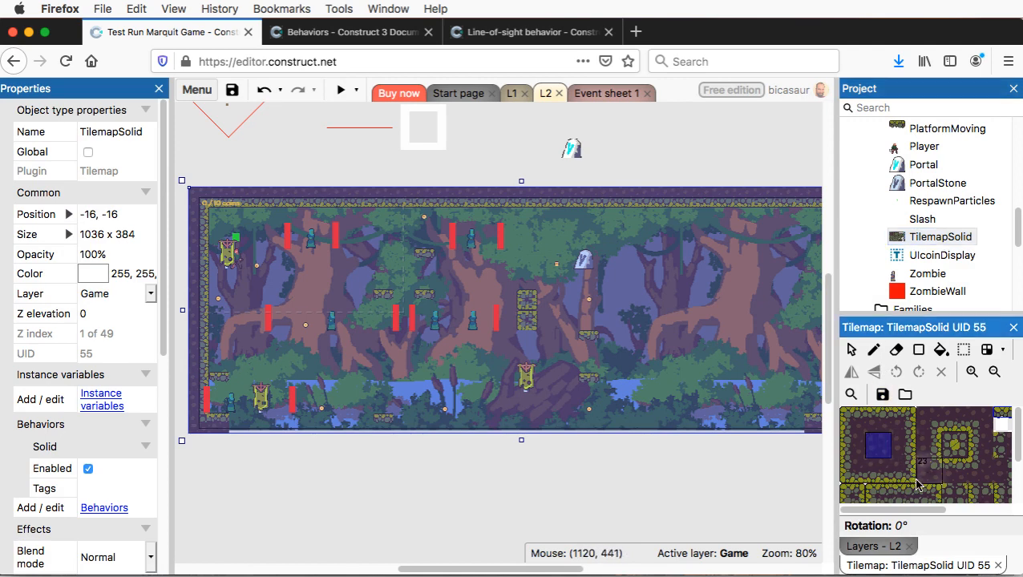
scroll(909, 468, down, 3)
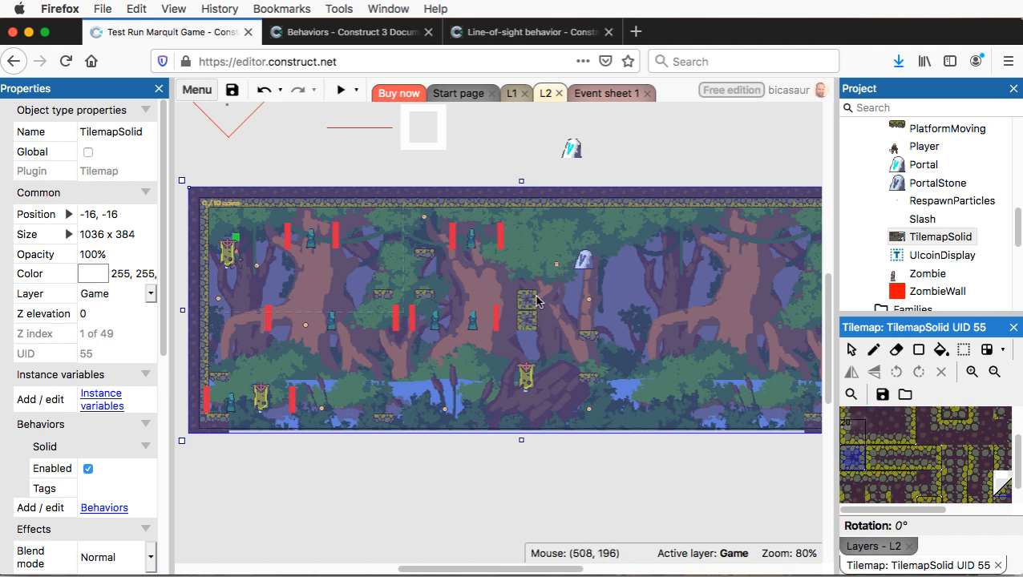
click(873, 349)
click(527, 340)
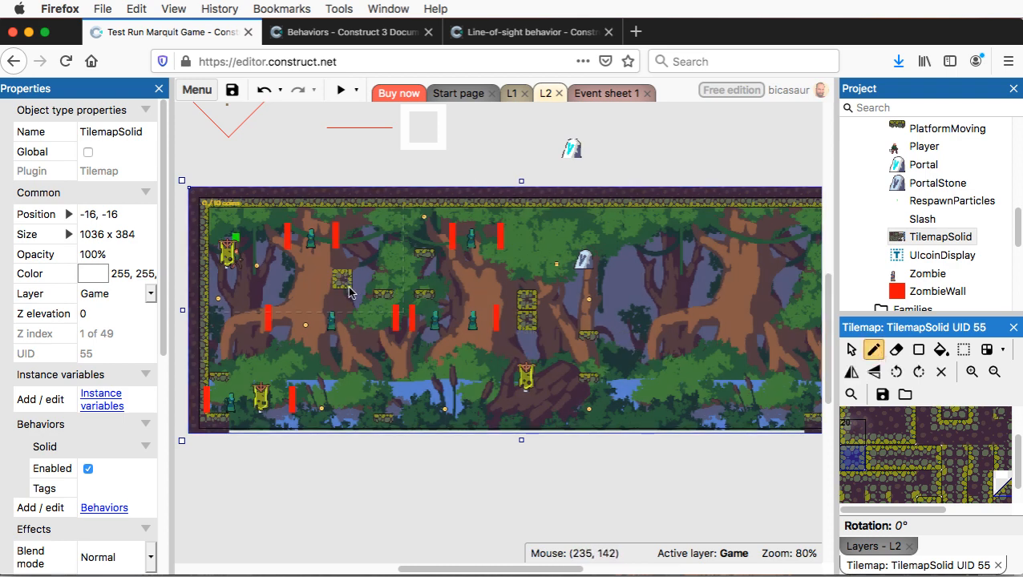
scroll(378, 303, up, 2)
scroll(379, 302, right, 2)
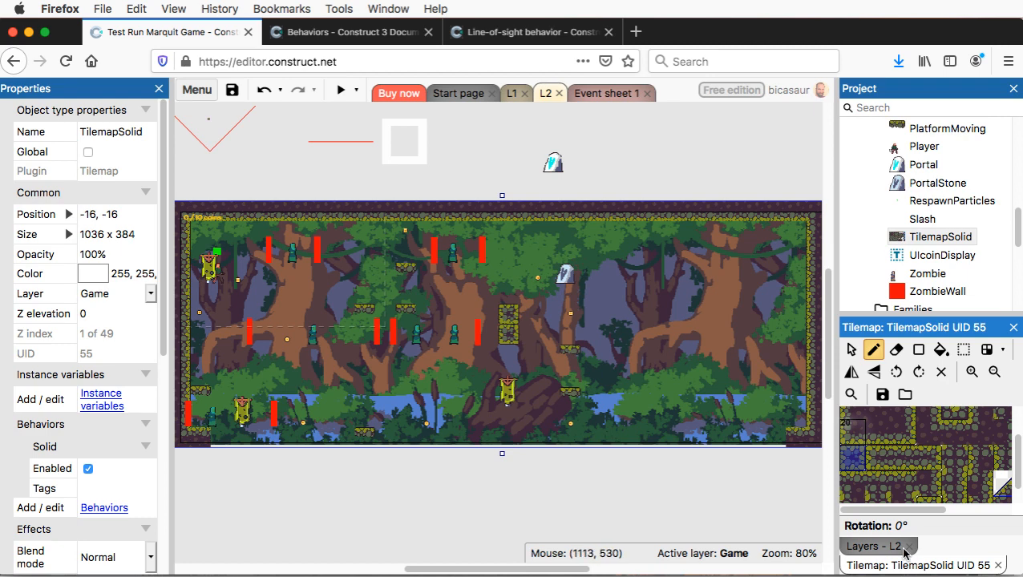
Open L2's layer list, check the UI layer's properties, and select the Game layer
click(869, 546)
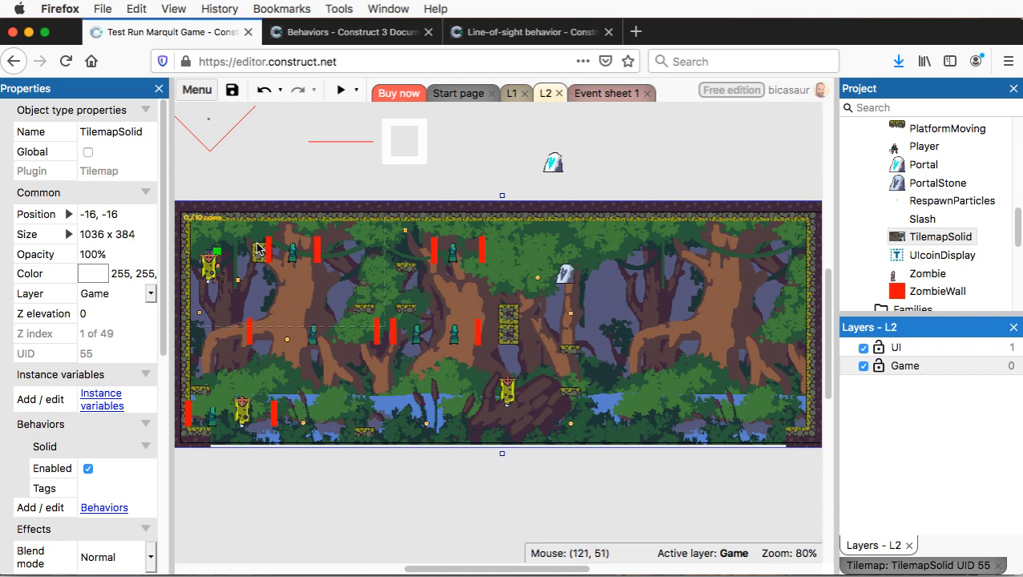
click(898, 348)
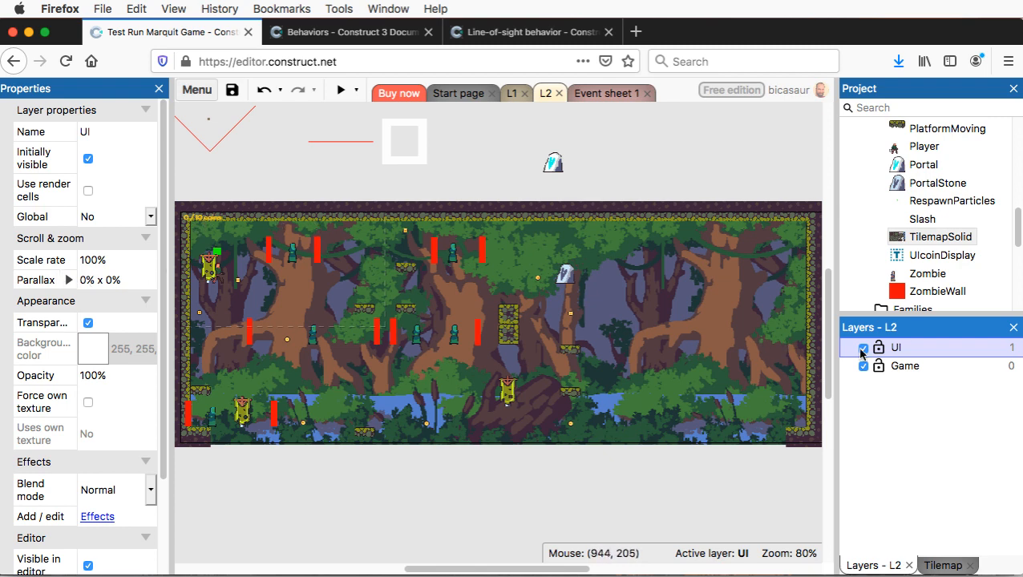
click(917, 368)
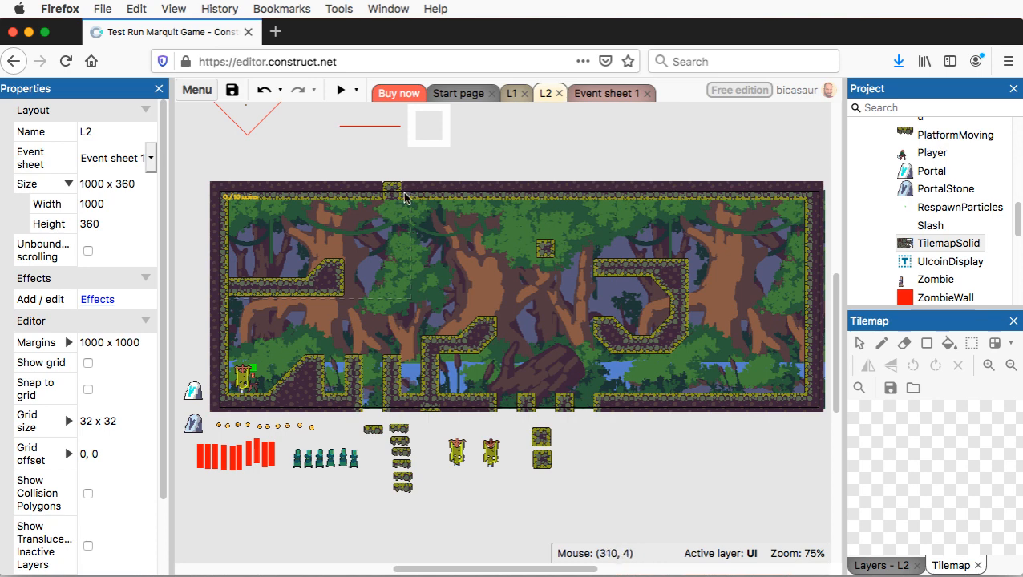
Select TilemapSolid on L2 with the Pencil tool and pick the plain dark fill tile inside the large bordered square
click(943, 243)
click(882, 344)
click(882, 346)
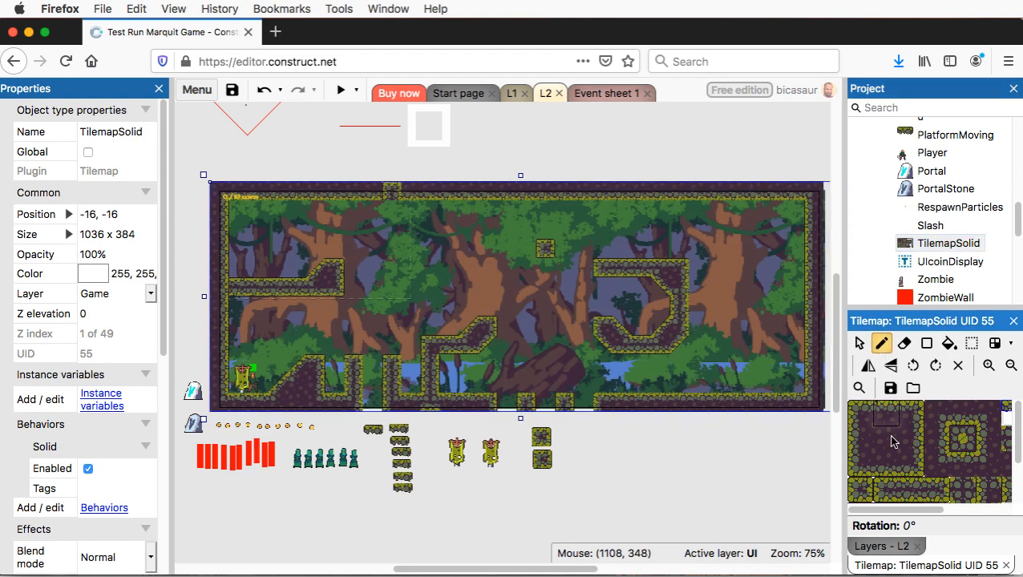
click(887, 463)
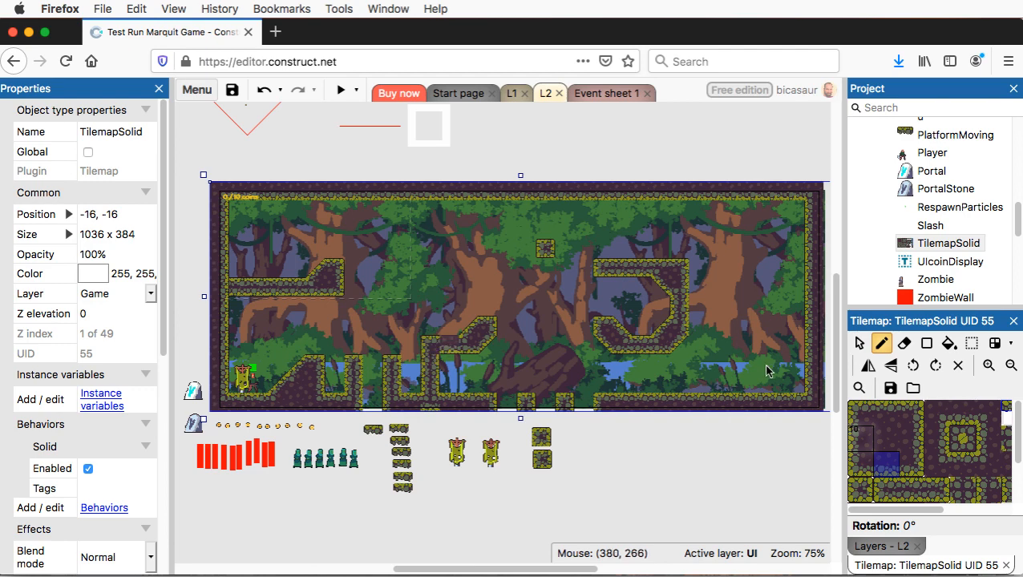
Examine the two mirrored slope tiles in TilemapSolid's tileset, ending with slope tile 46 picked
click(858, 344)
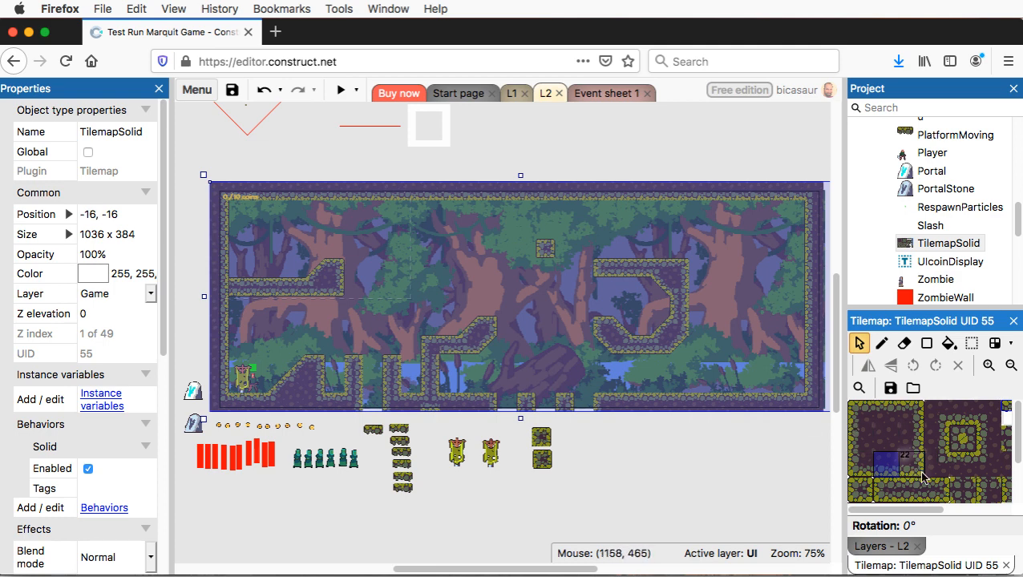
drag(927, 514, 1001, 491)
scroll(946, 482, down, 5)
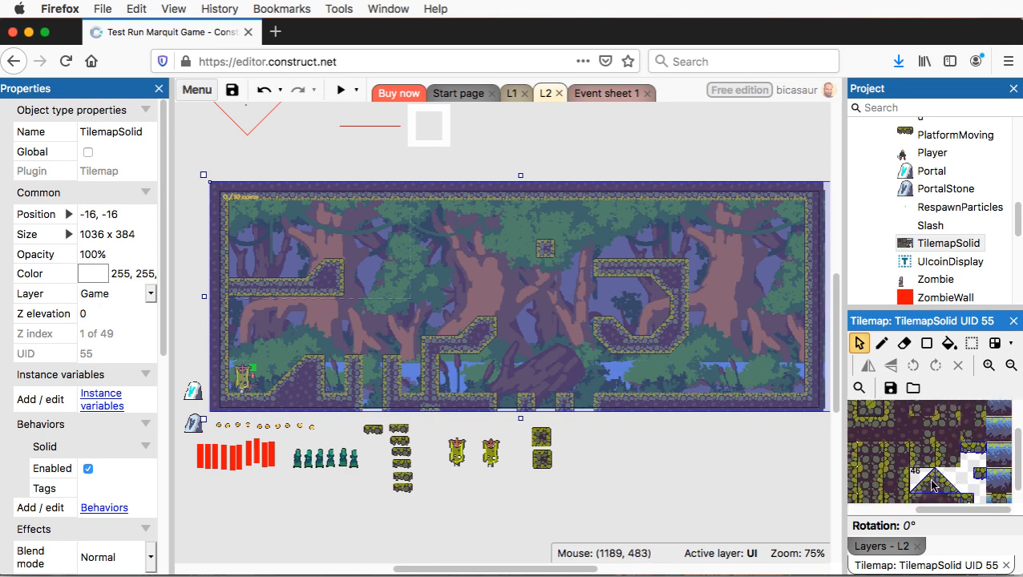
click(945, 481)
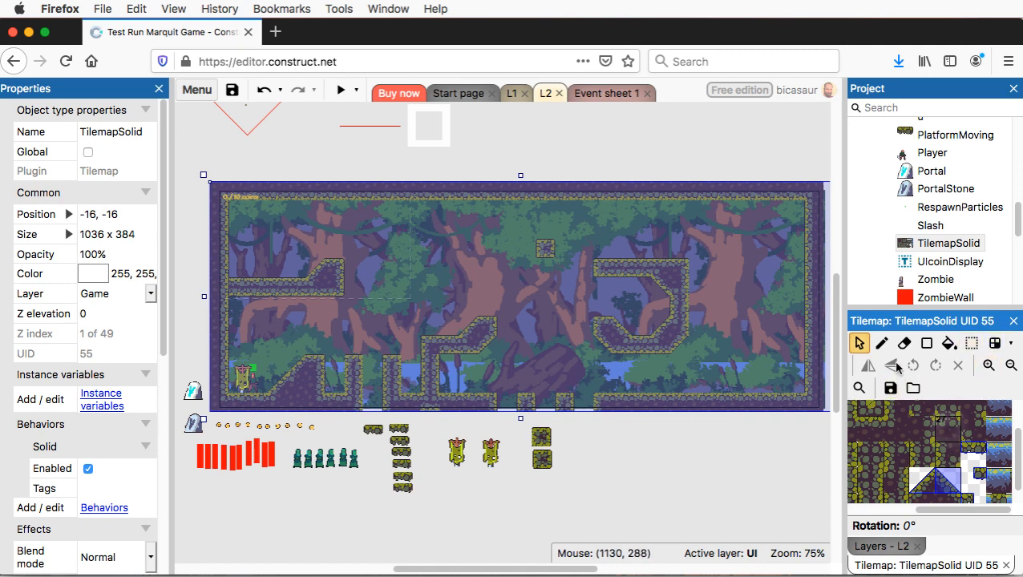
click(920, 484)
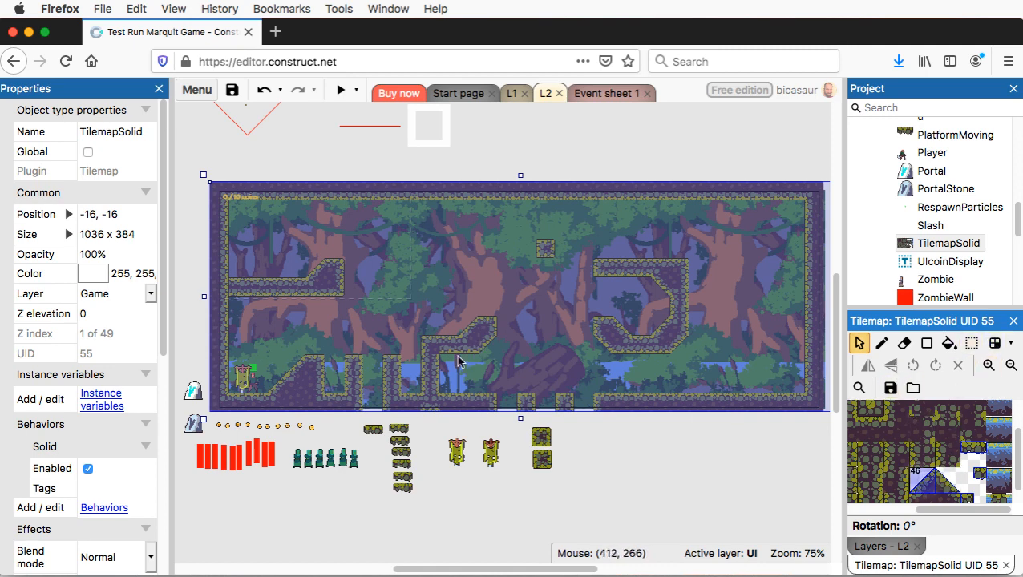
Preview the slope tile with the Pencil and try out its horizontal and vertical flips
click(881, 343)
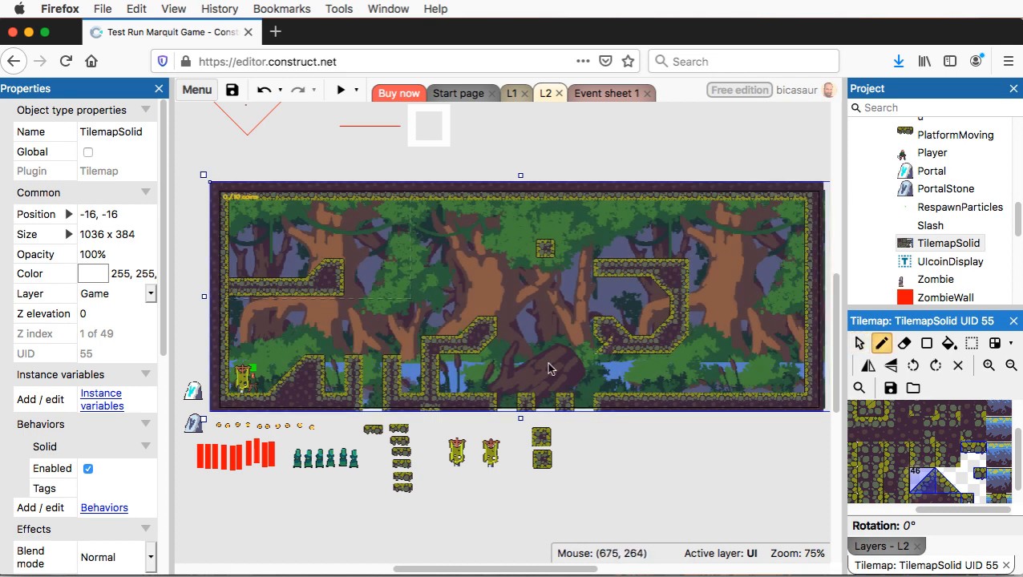
click(867, 366)
click(890, 366)
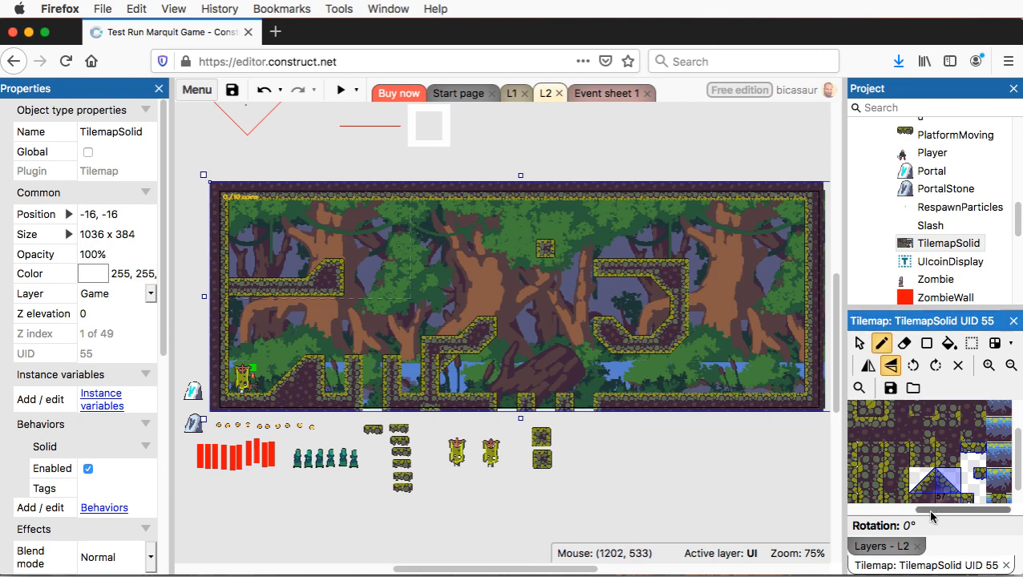
Pick the inner corner tile from the tileset and compare it with the wall beneath the central stepped ledge
drag(931, 512, 876, 512)
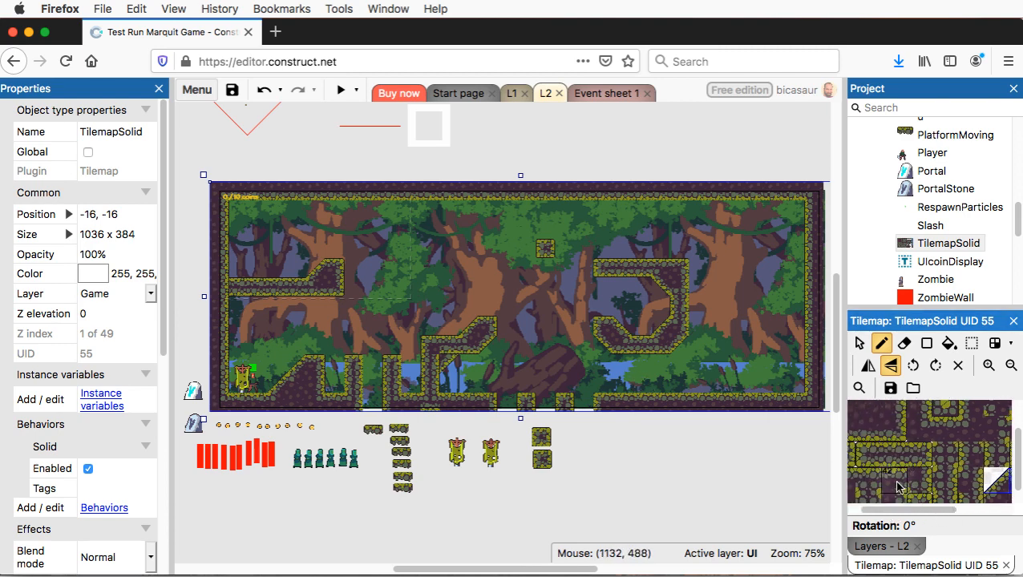
click(894, 481)
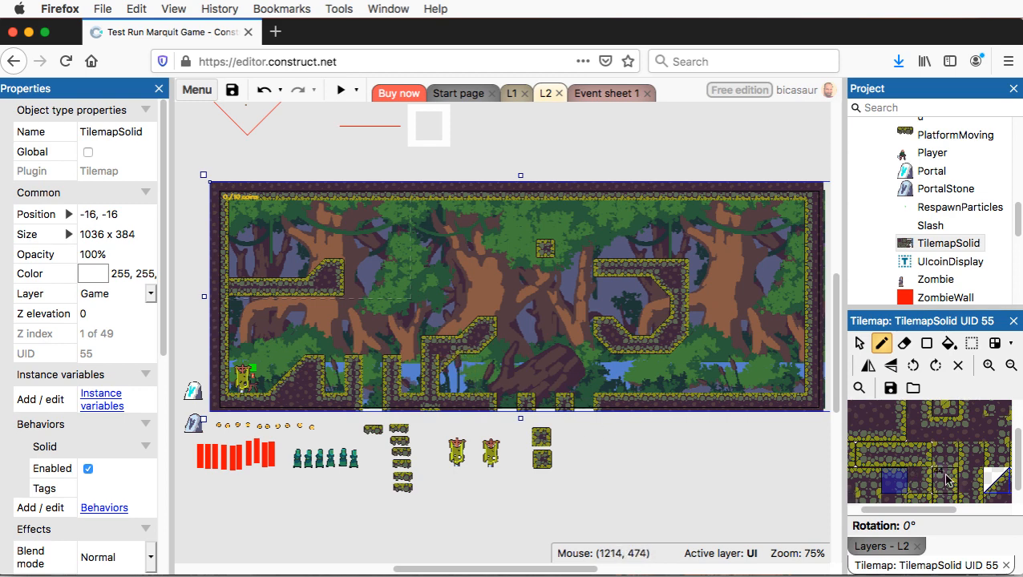
scroll(943, 481, down, 2)
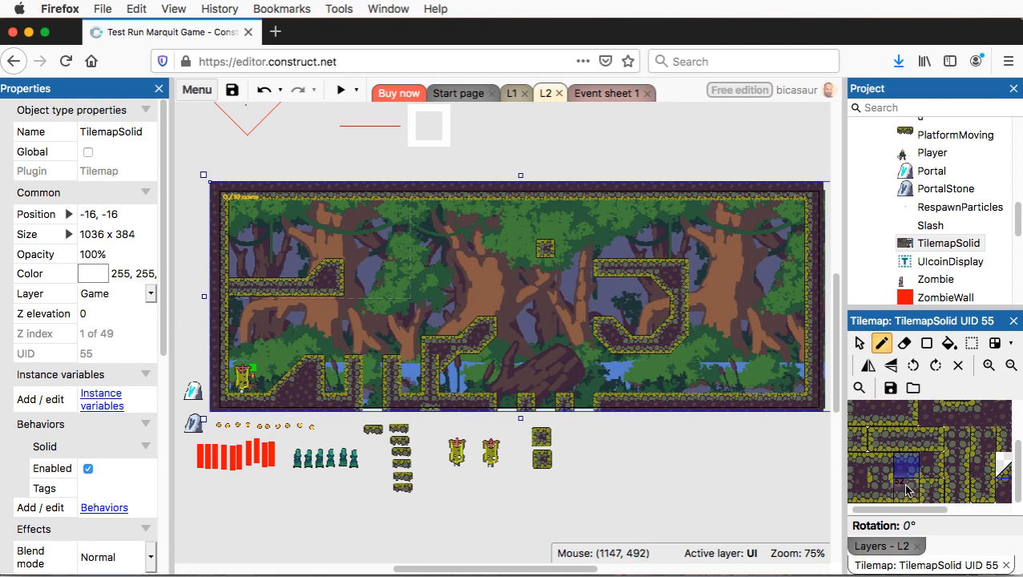
scroll(922, 480, down, 1)
scroll(913, 457, up, 2)
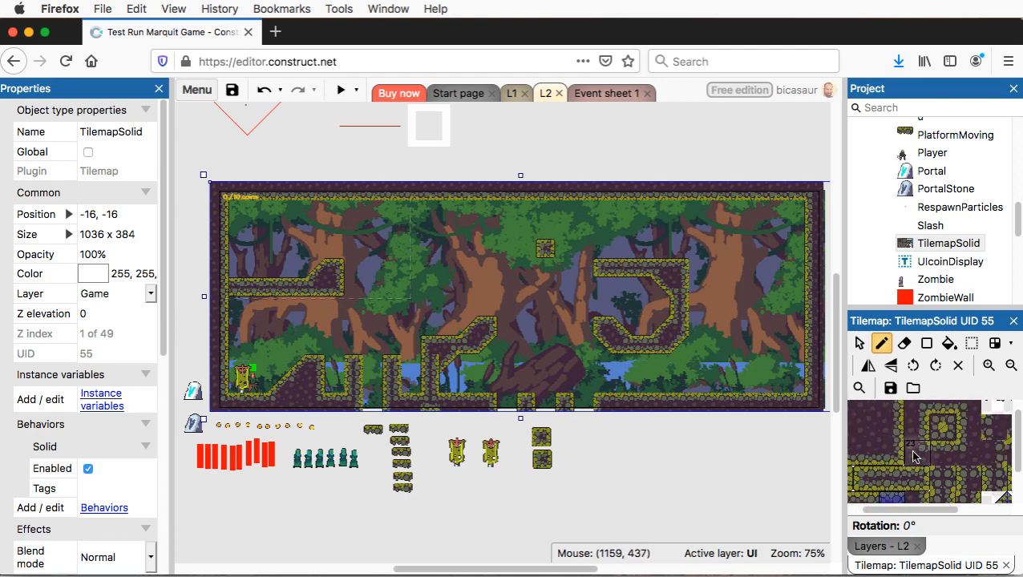
scroll(914, 457, right, 4)
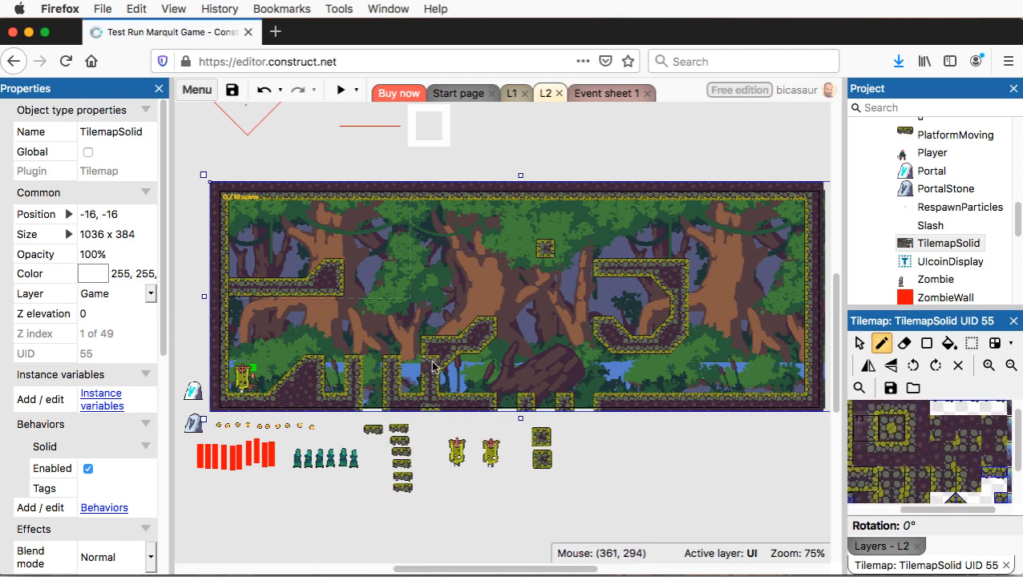
drag(420, 370, 443, 376)
Pick the corner tile just above the slope tiles, check it under the stepped ledge, and deselect TilemapSolid
scroll(953, 450, down, 3)
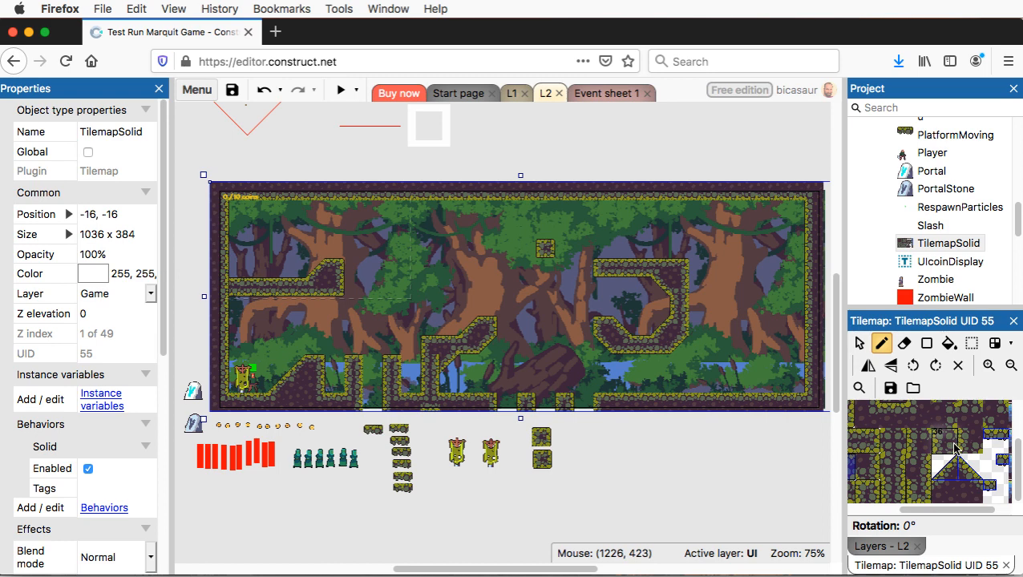
click(972, 443)
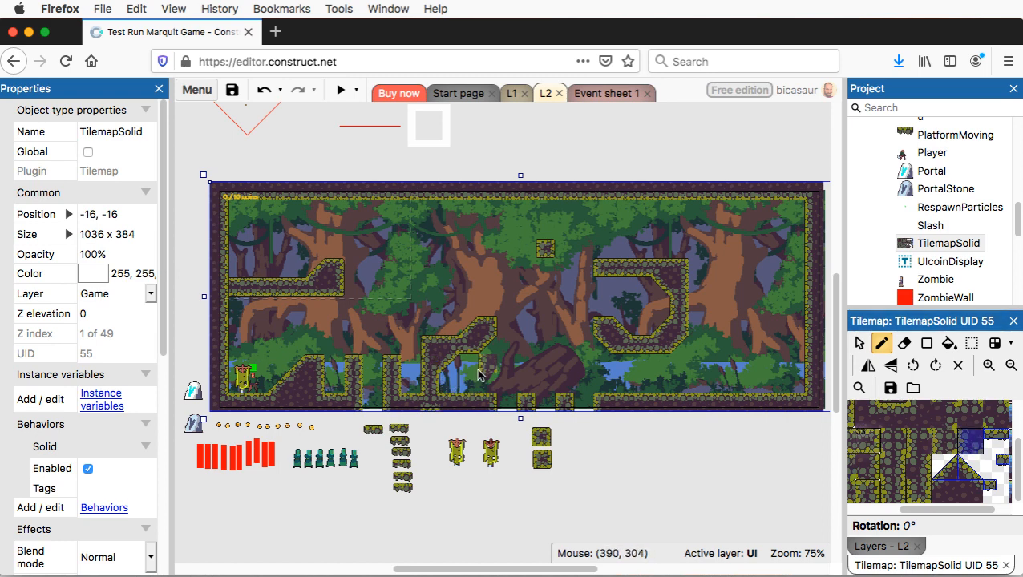
click(860, 344)
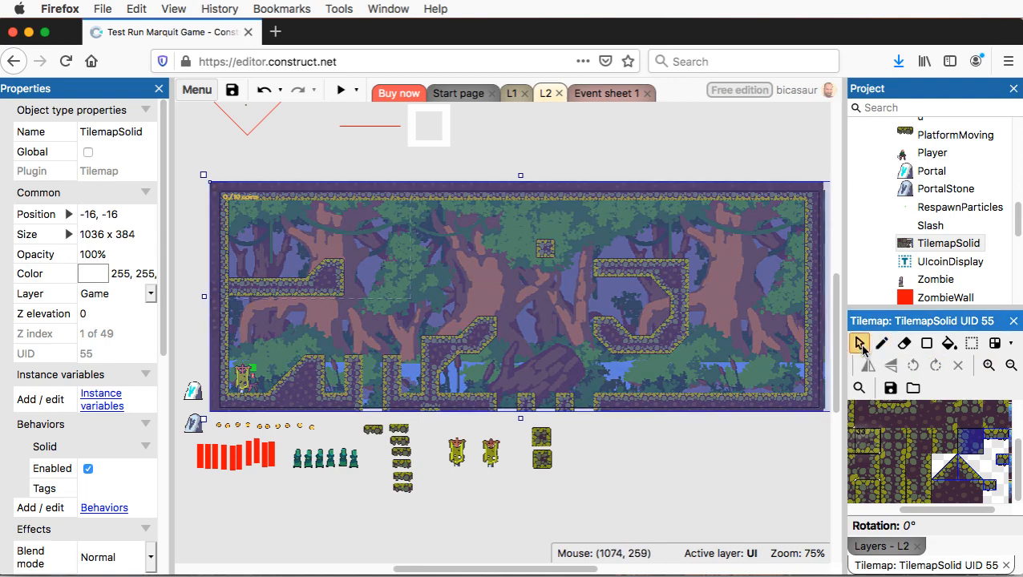
click(733, 444)
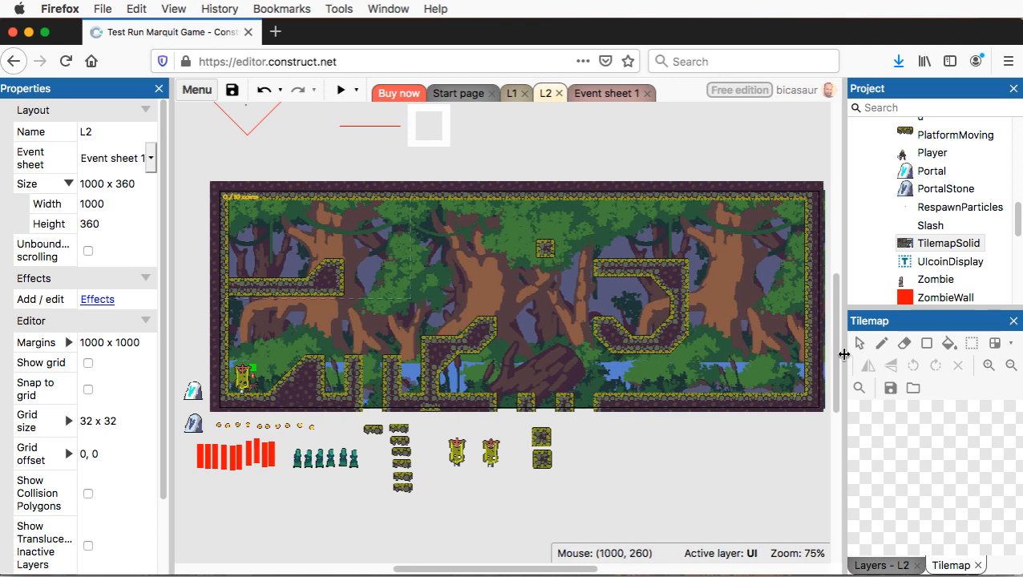
Reselect TilemapSolid with the Pencil tool and pick the square stone block tile from the lower part of the tileset
click(881, 347)
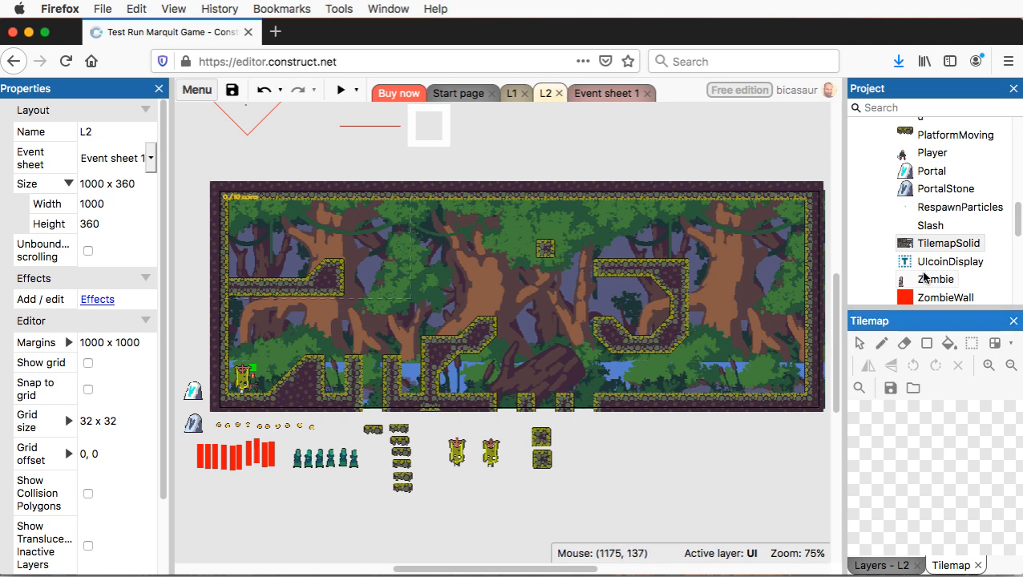
click(935, 243)
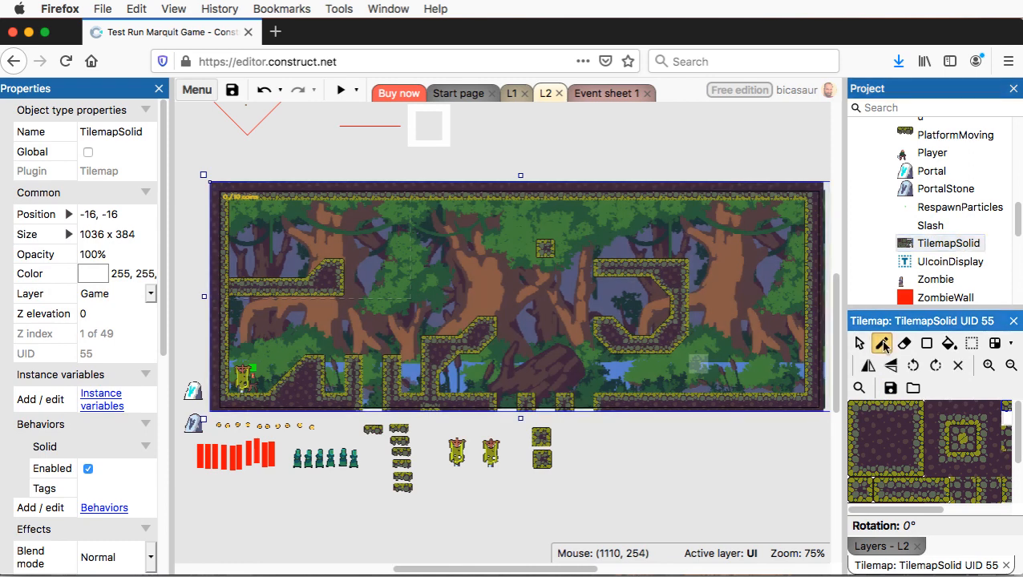
scroll(938, 449, down, 5)
scroll(938, 449, right, 3)
scroll(943, 458, left, 3)
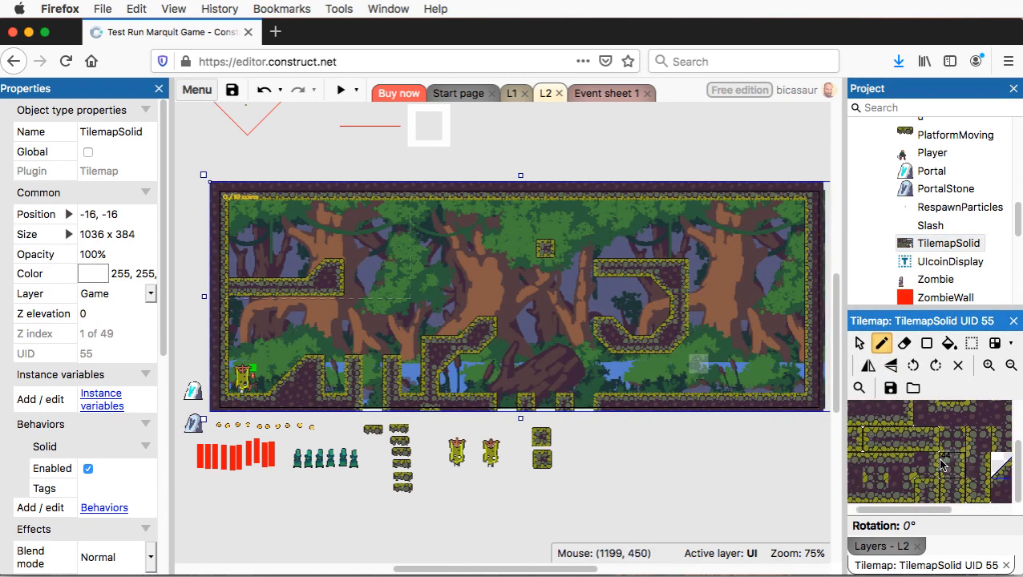
click(881, 469)
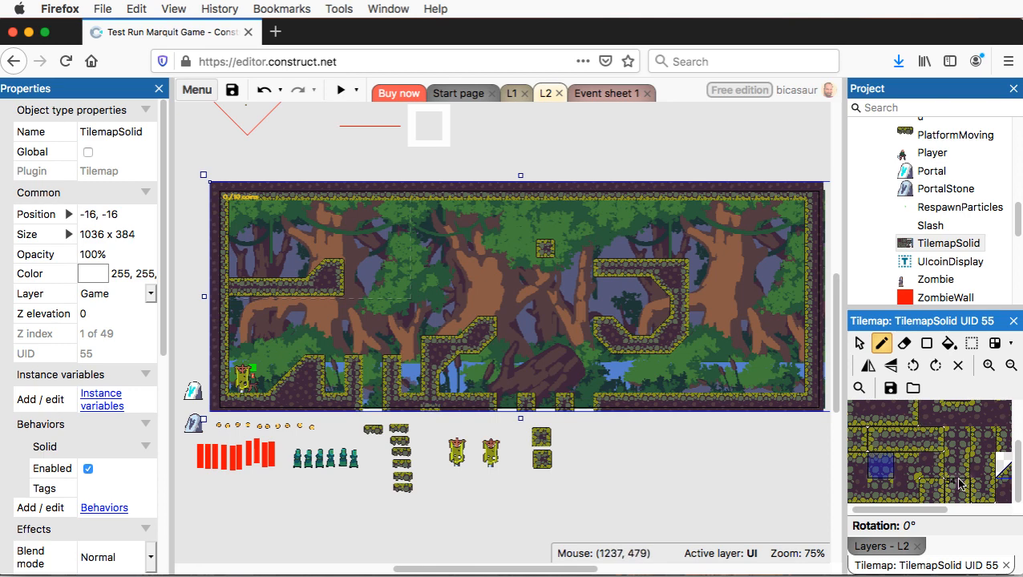
Go through the inner corner tiles, including tile 27 and its neighbour, for joining the left platform to the wall
scroll(954, 484, left, 1)
scroll(954, 484, up, 1)
scroll(956, 483, right, 5)
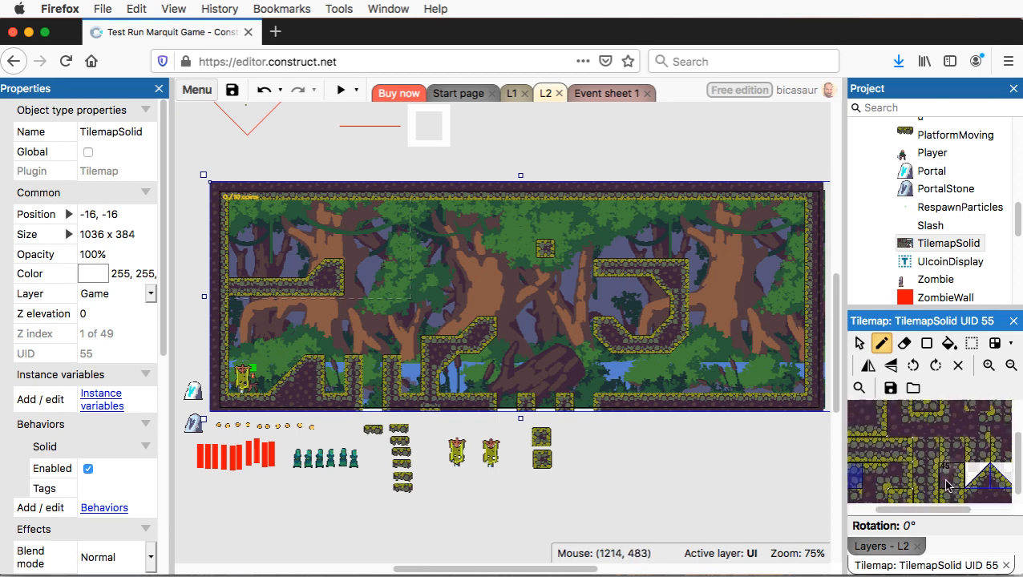
scroll(958, 480, up, 3)
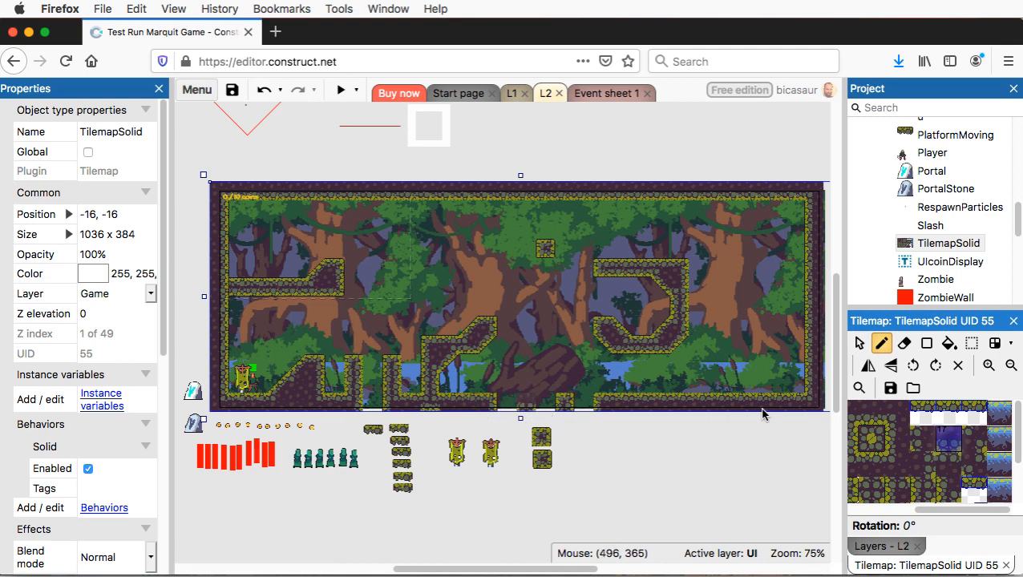
click(950, 464)
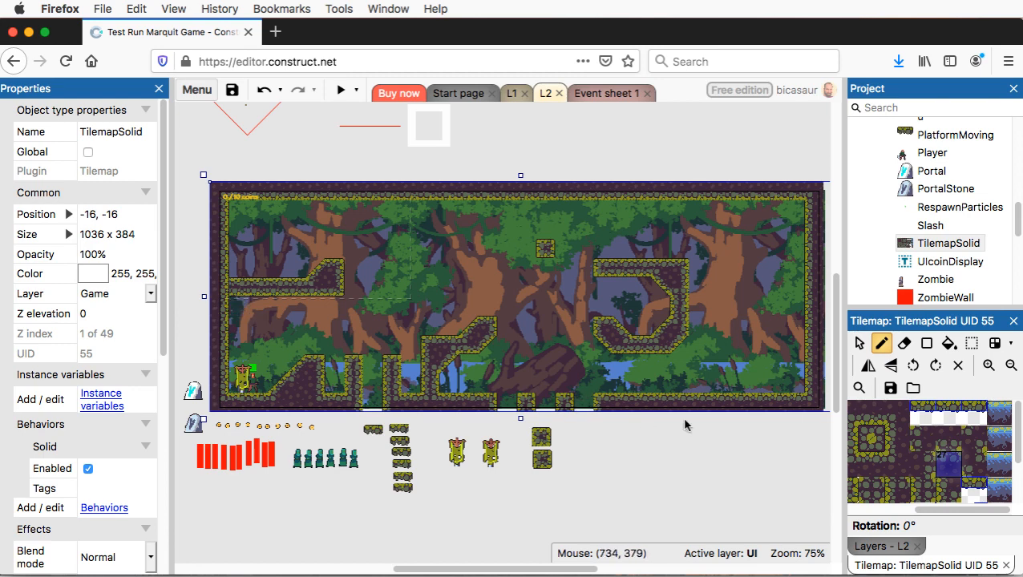
click(924, 465)
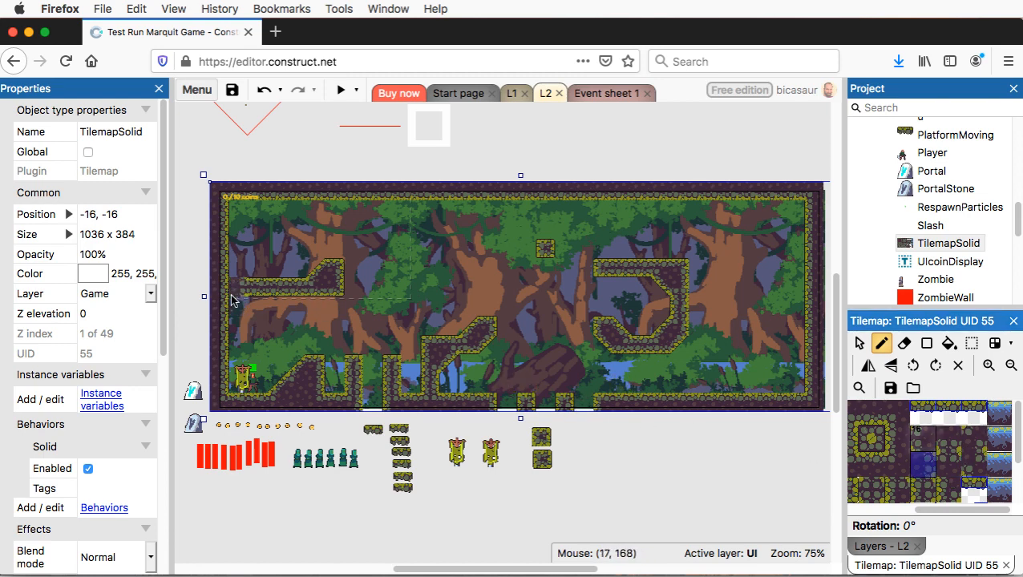